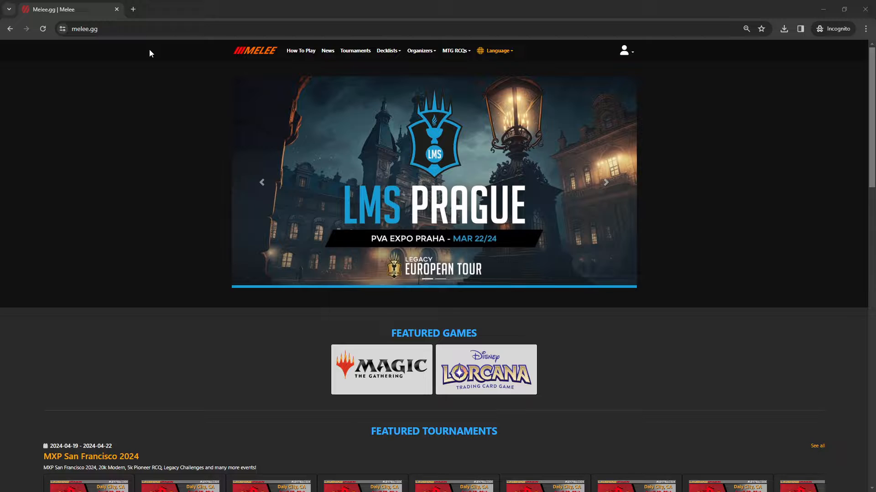
Step: Go to the organization's Tournaments page at melee.gg/to
left_click(193, 32)
left_click(193, 32)
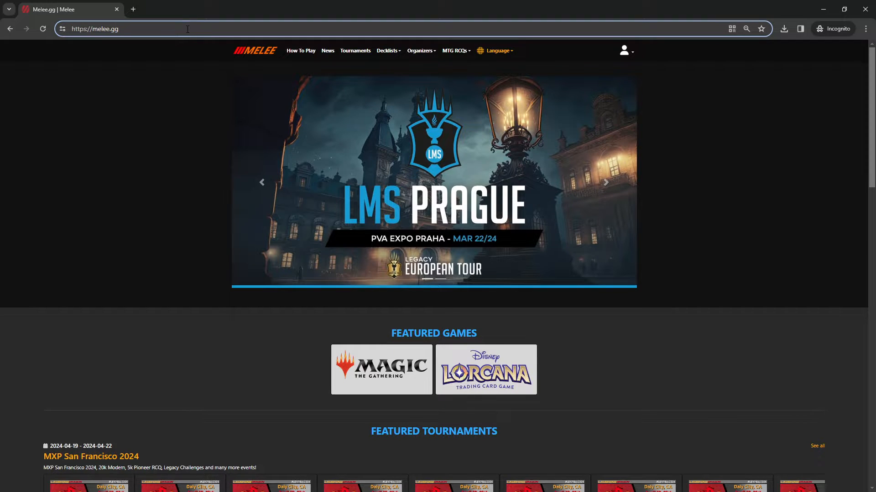
type("/to")
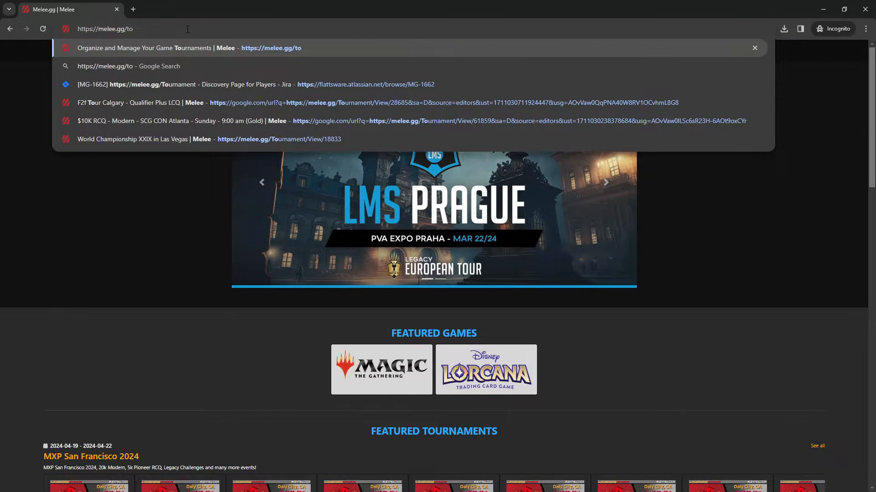
key("Return")
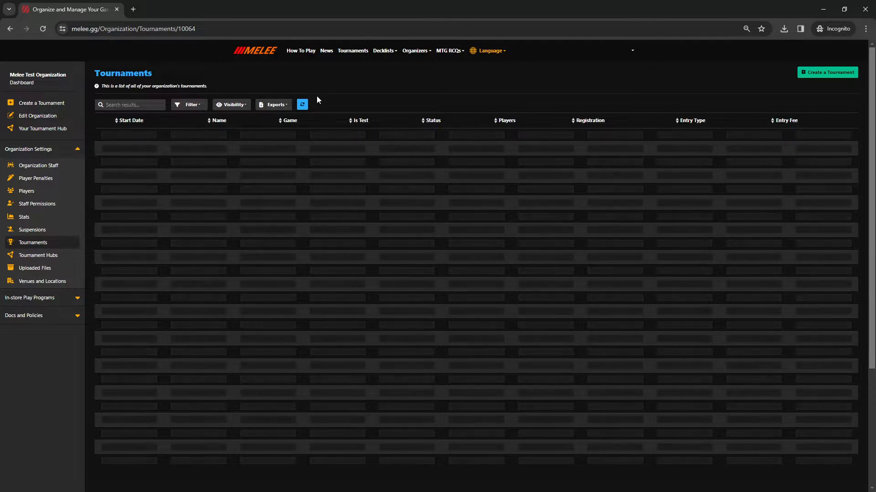
Step: Start a new tournament at Melee Test Address for Disney Lorcana
left_click(35, 104)
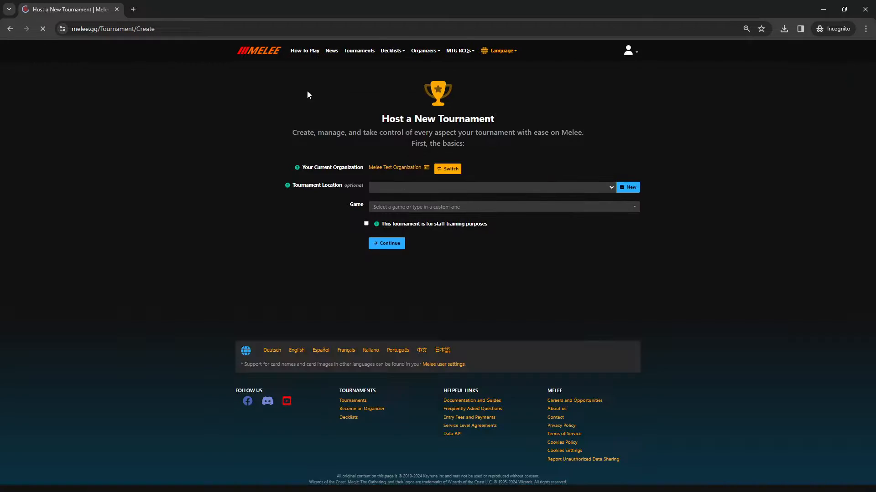
left_click(387, 188)
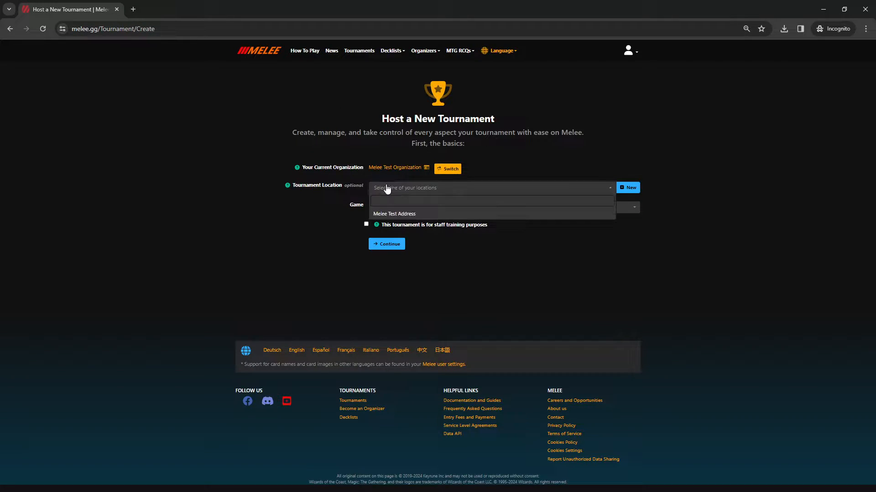
left_click(398, 214)
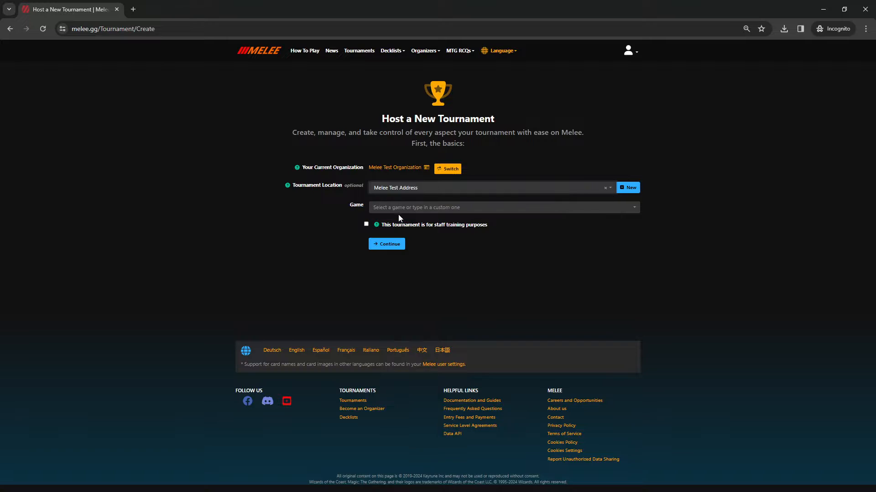
left_click(391, 208)
left_click(390, 234)
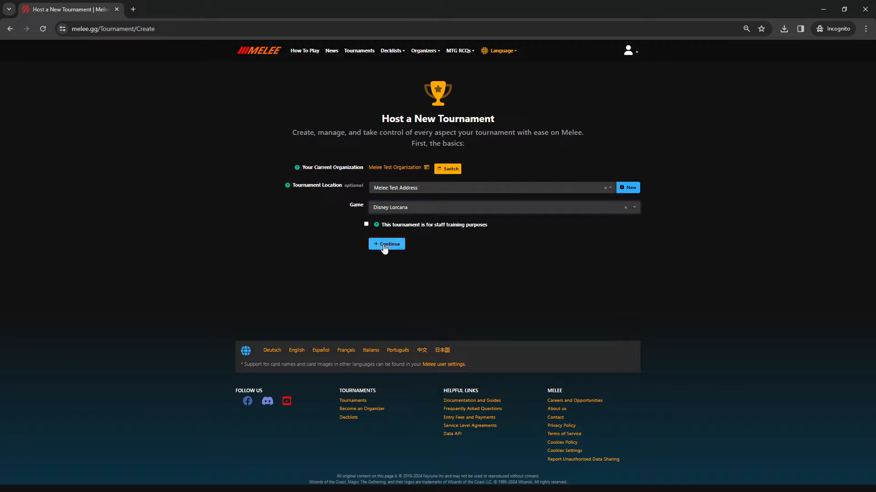
left_click(386, 245)
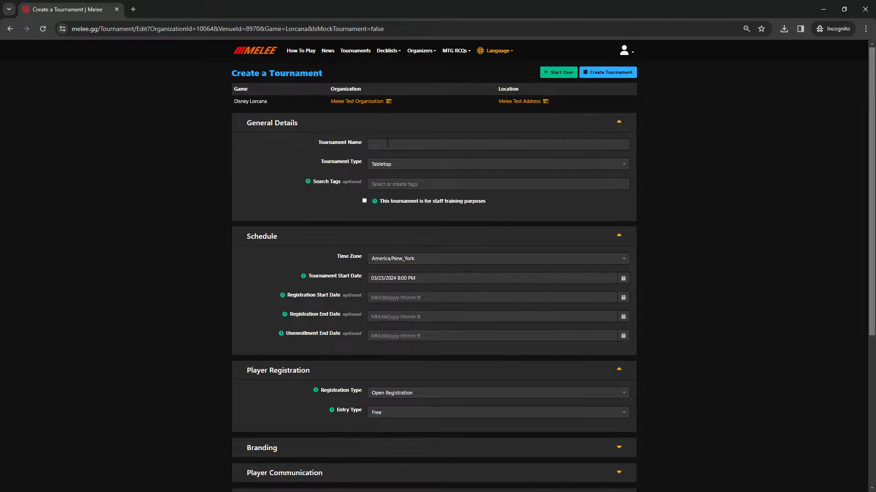
Step: Name it 'Into the Inklands Championship' and set the start to 04/27/2024 9:00 AM
left_click(410, 145)
type("Into the Inklands Championship")
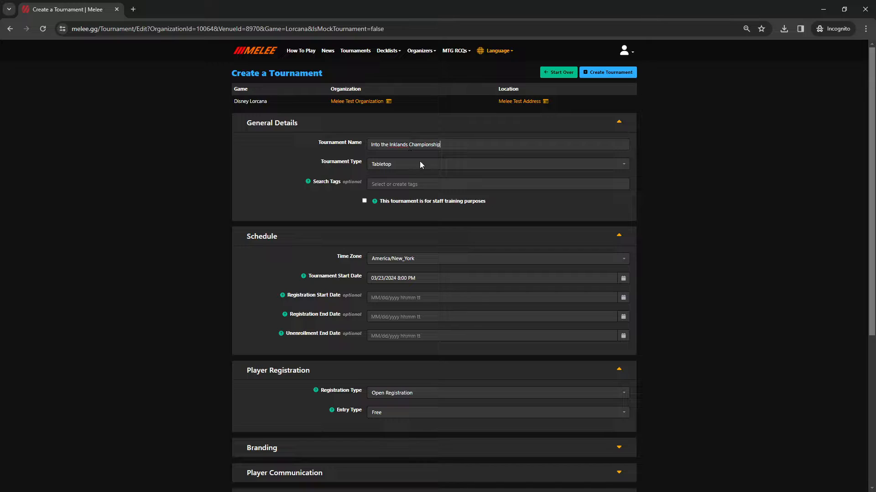
left_click(623, 278)
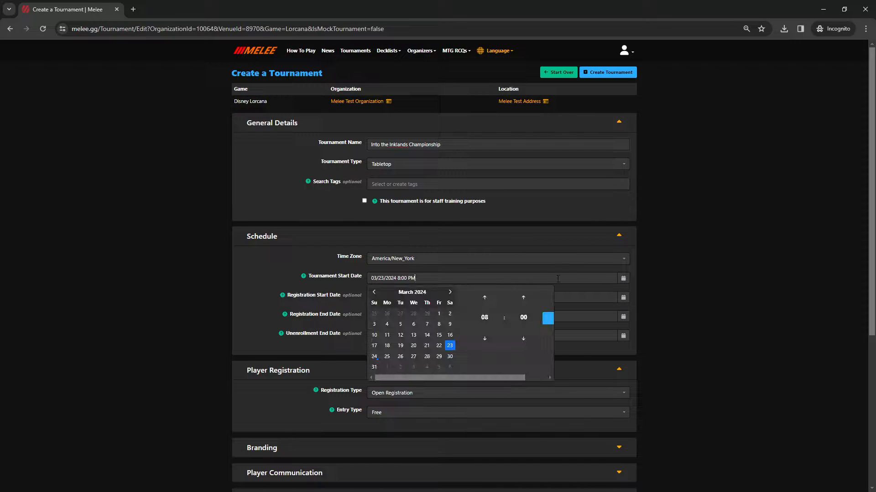
left_click(450, 292)
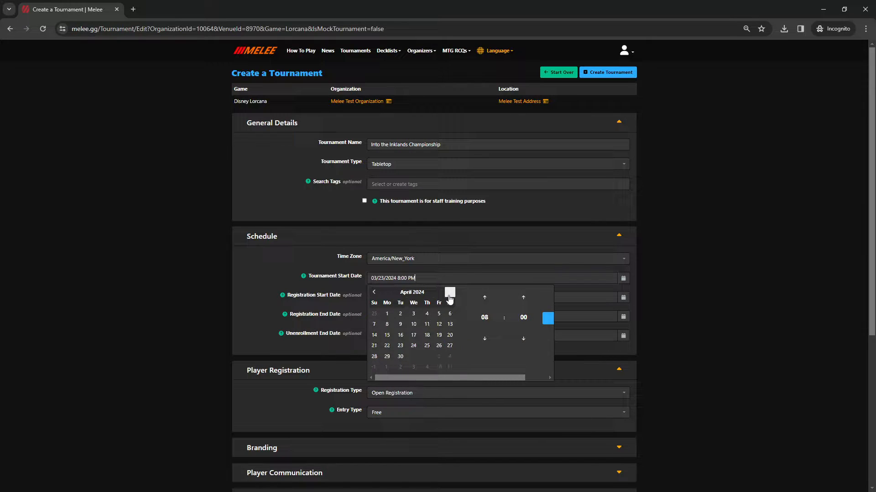
left_click(449, 346)
left_click(486, 319)
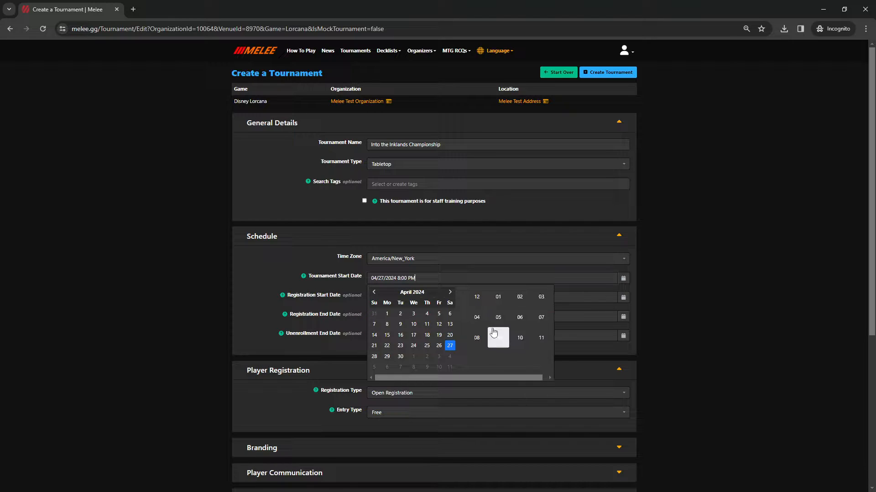
left_click(501, 345)
left_click(547, 318)
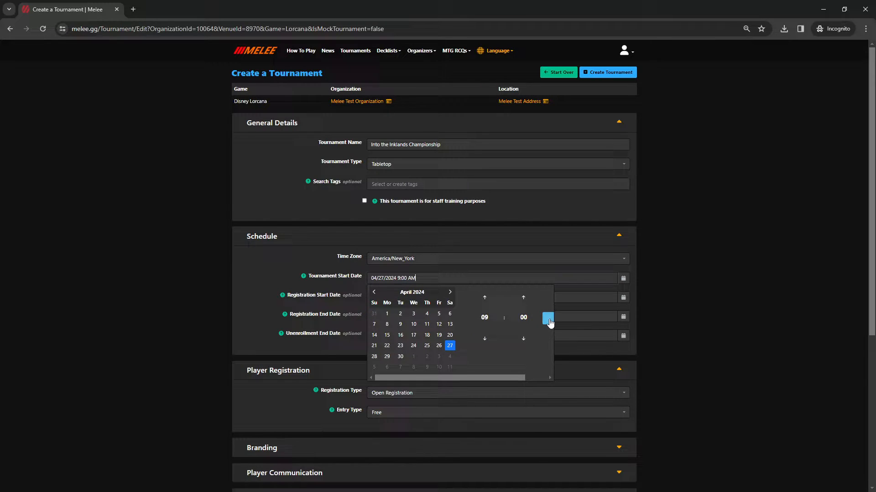
left_click(260, 264)
scroll(344, 262, "down", 1)
Step: Try Invite Only, revert registration to Open Registration with Free entry, and open the account menu
scroll(344, 263, "down", 2)
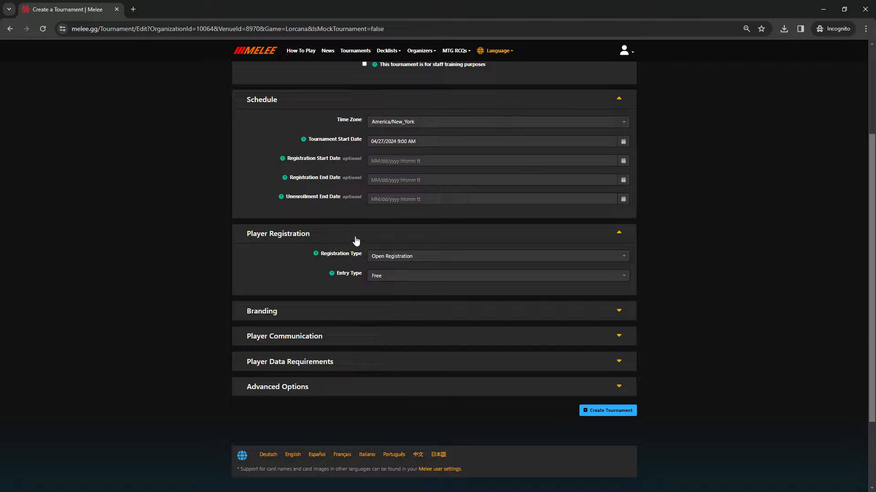
left_click(386, 259)
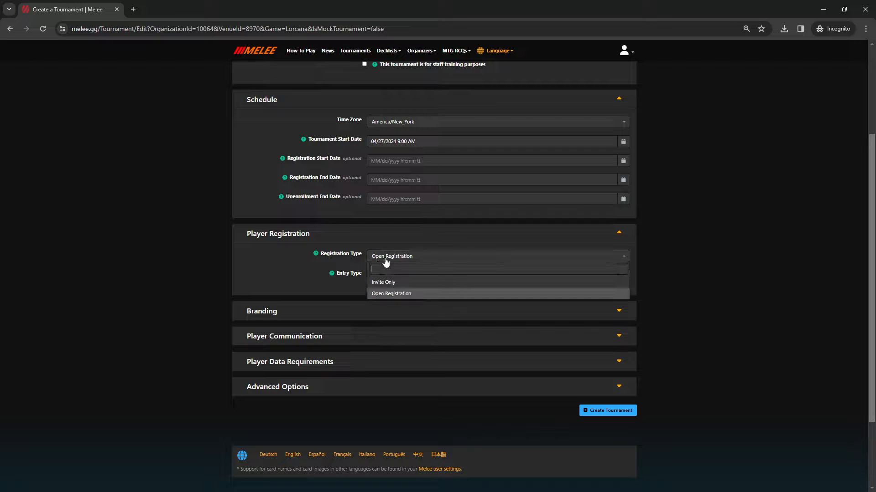
left_click(384, 259)
left_click(384, 259)
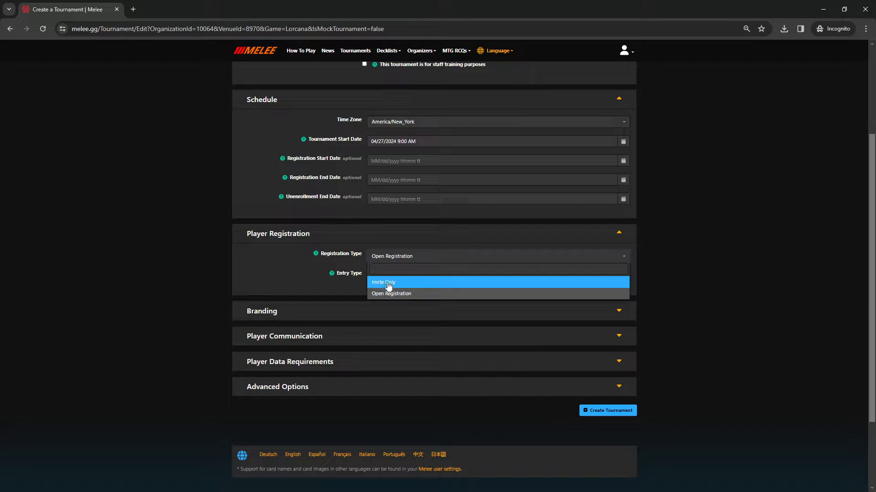
left_click(393, 284)
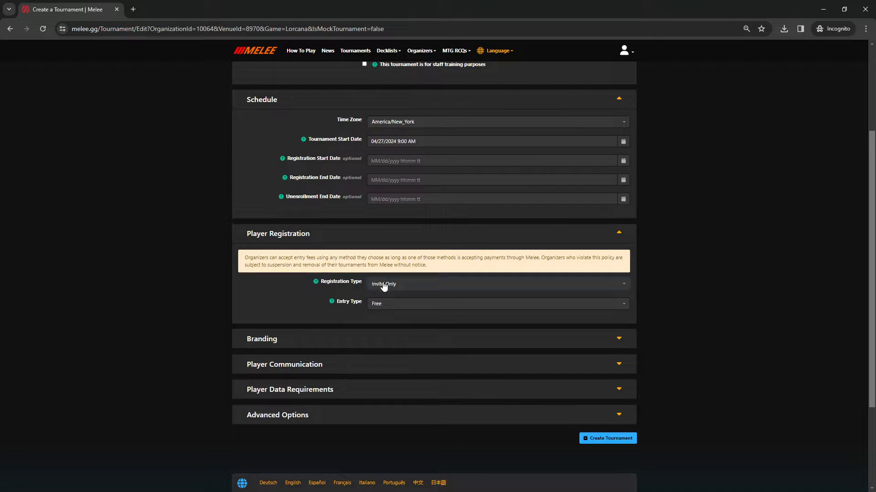
left_click(378, 285)
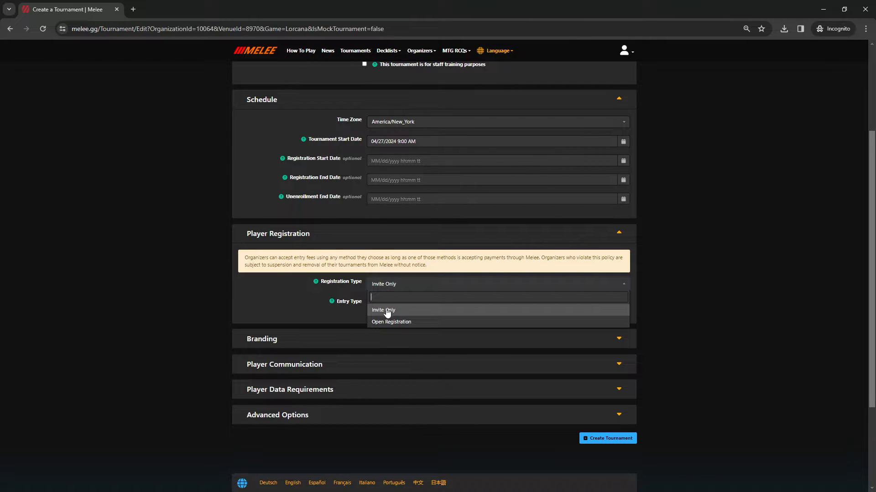
left_click(388, 324)
left_click(386, 282)
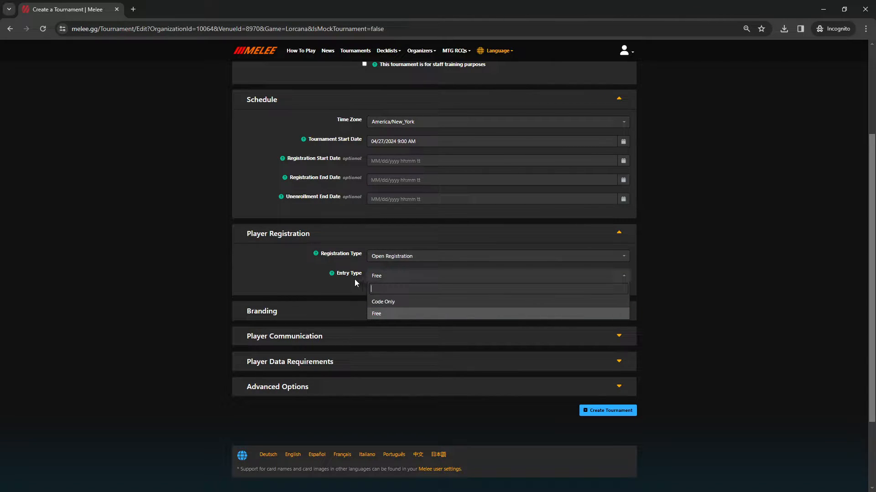
left_click(625, 51)
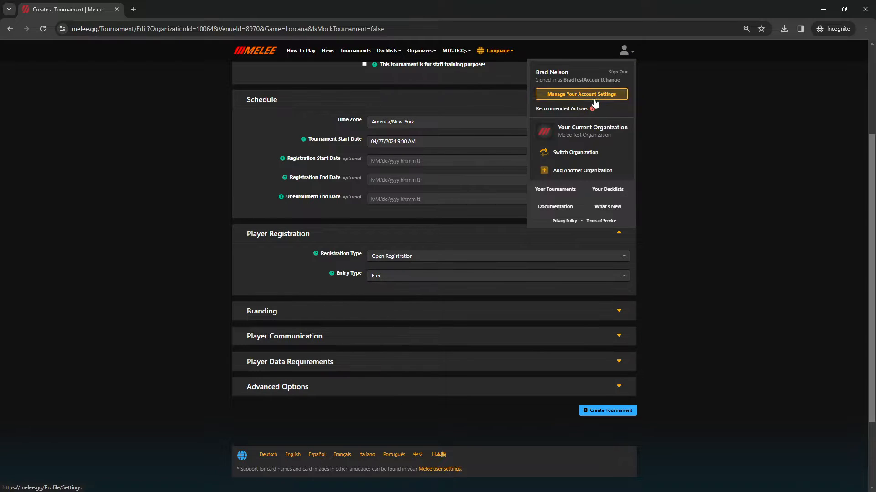
middle_click(571, 129)
left_click(179, 9)
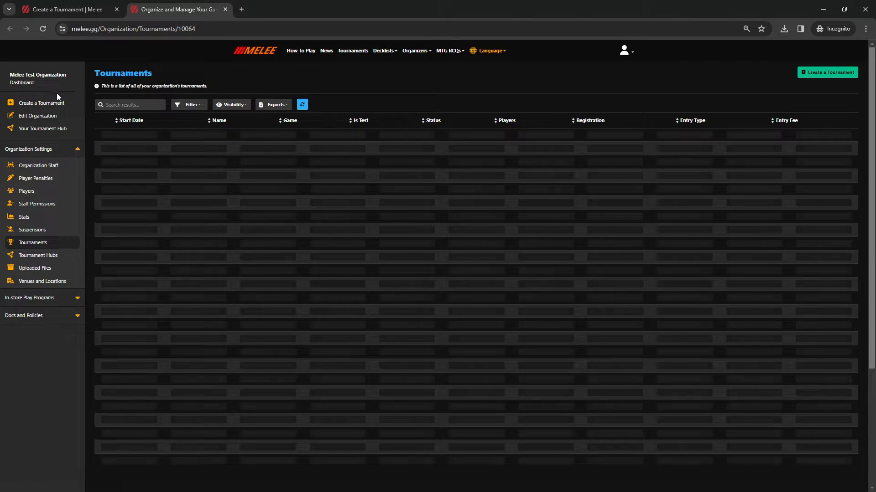
left_click(33, 115)
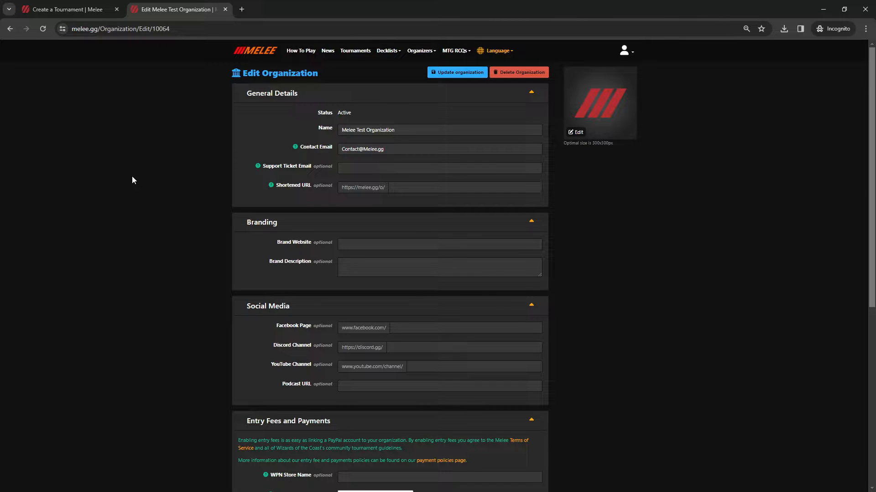
scroll(310, 183, "down", 5)
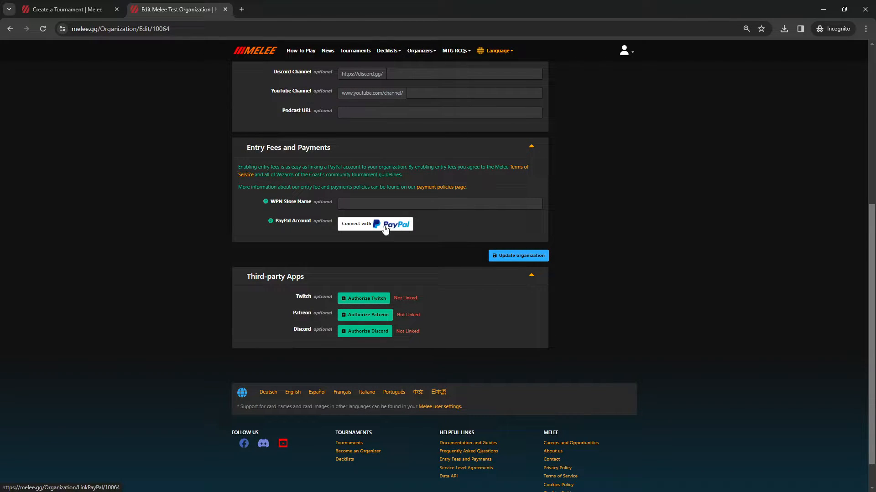
left_click(225, 10)
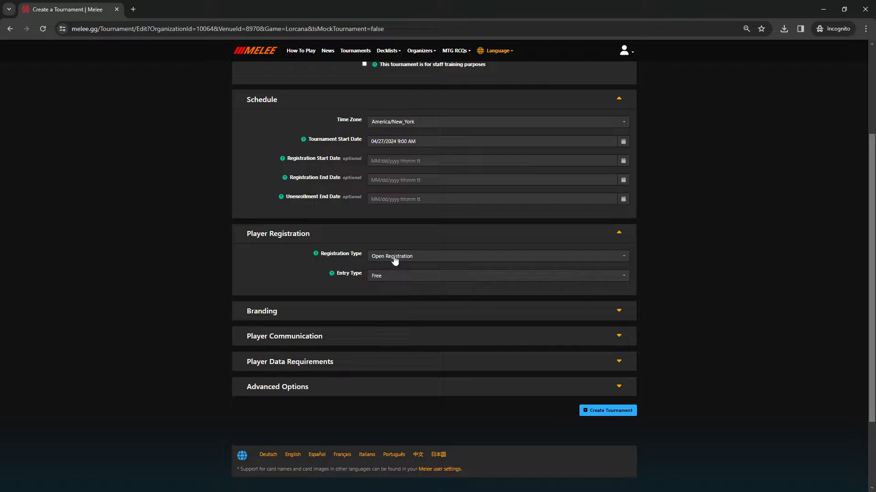
Step: Expand Advanced Options and change the Player Cap from 128 to 32
scroll(395, 283, "down", 1)
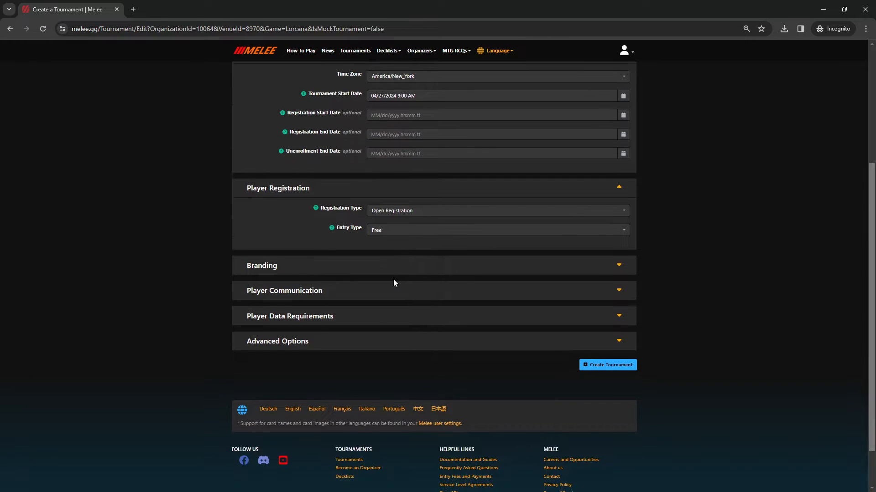
left_click(358, 346)
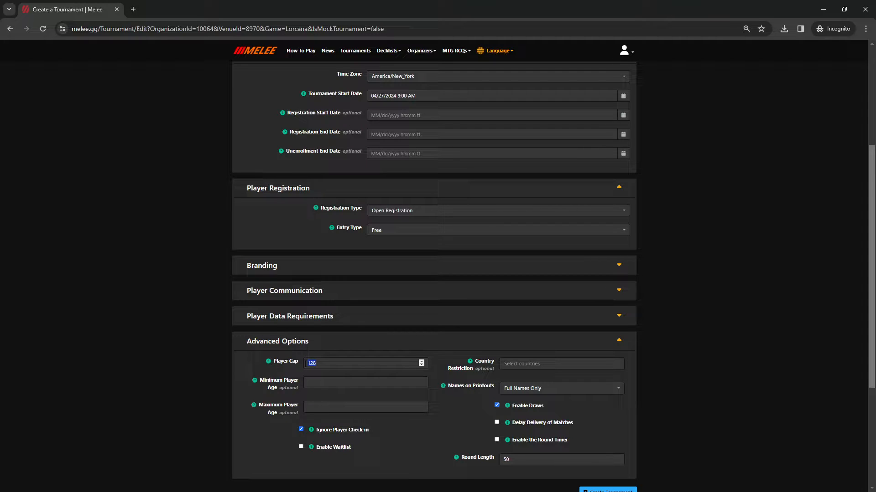
type("32")
scroll(259, 358, "down", 3)
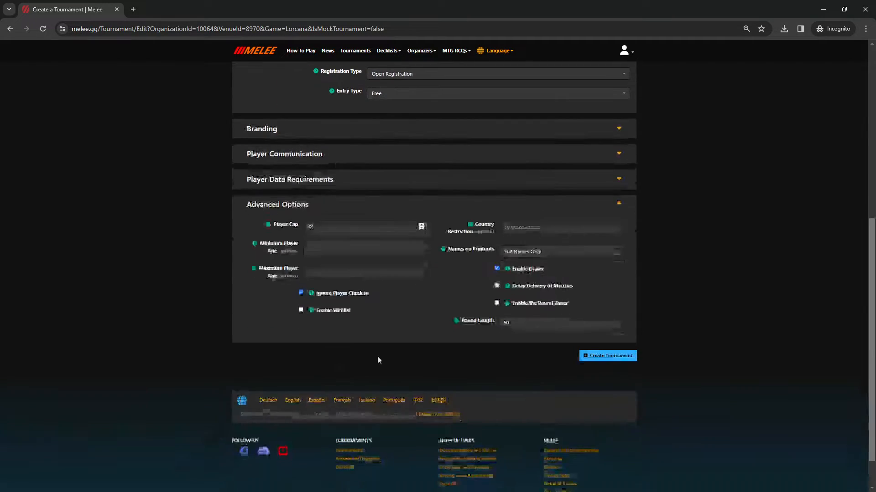
Step: Create the tournament and start a new phase from its Phases view
left_click(604, 359)
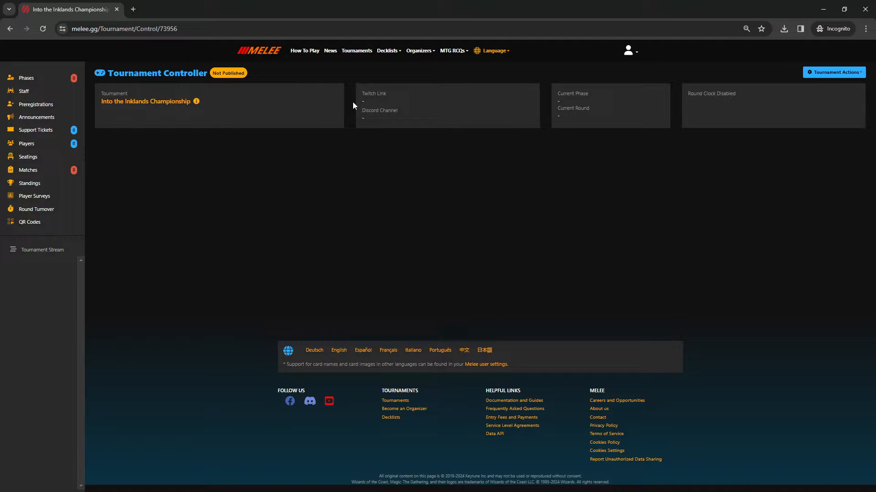
left_click(31, 82)
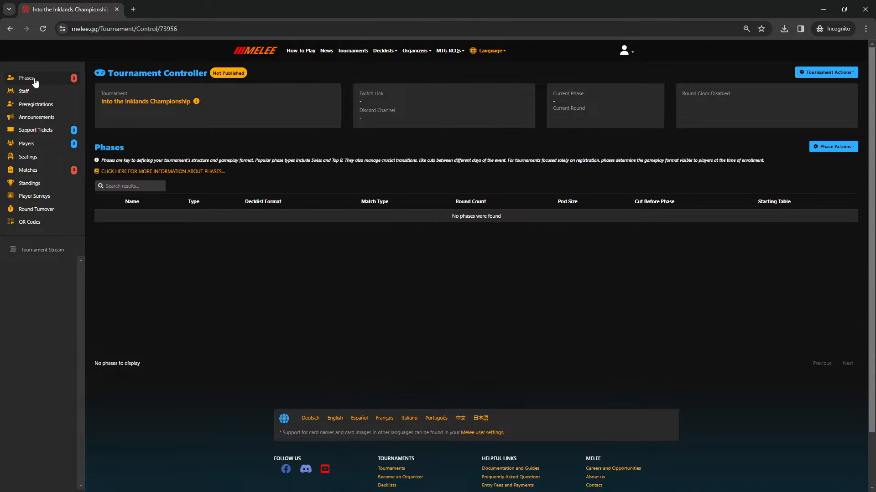
left_click(826, 149)
left_click(825, 161)
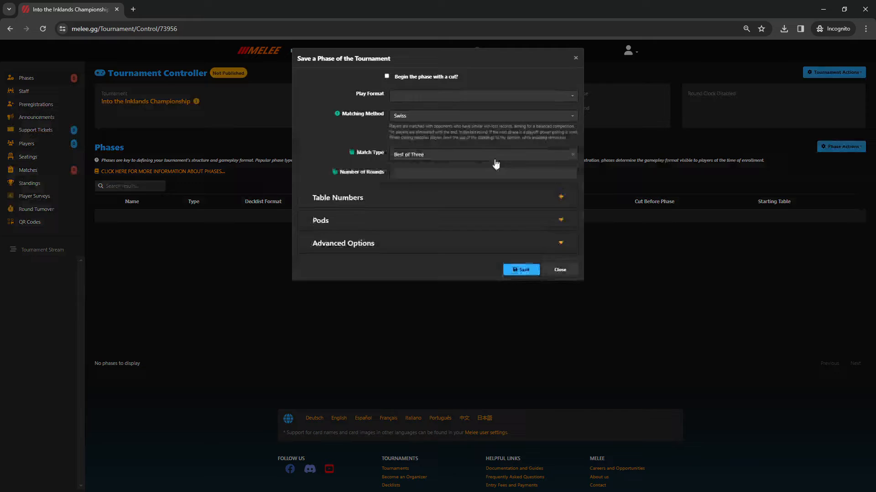
Step: Save the Swiss phase with Core play format and 5 rounds
left_click(409, 101)
left_click(405, 127)
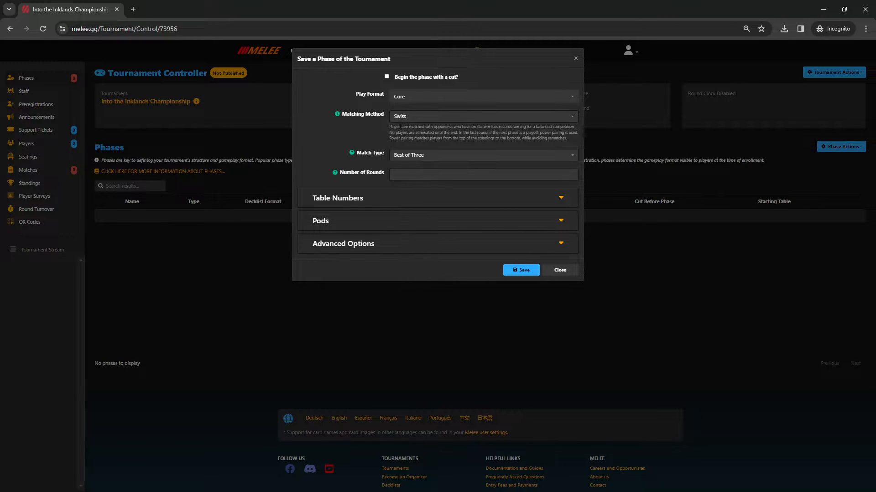
left_click(407, 174)
type("5")
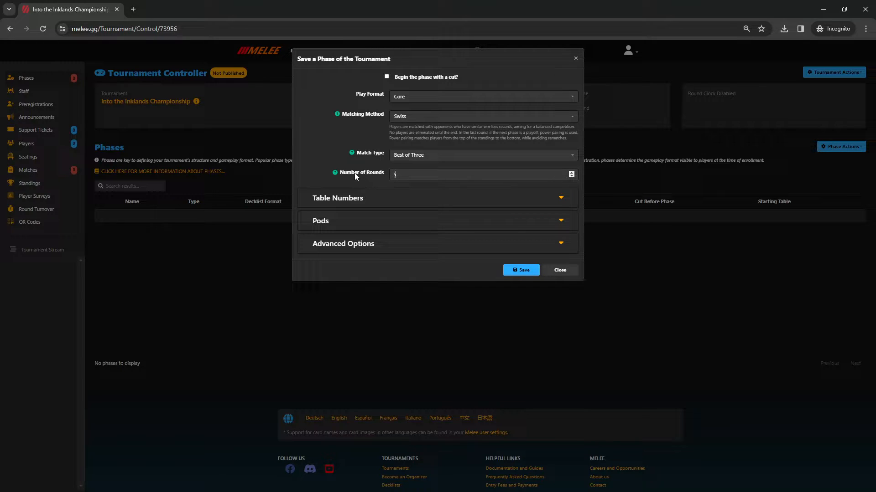
mouse_move(368, 174)
left_click(518, 271)
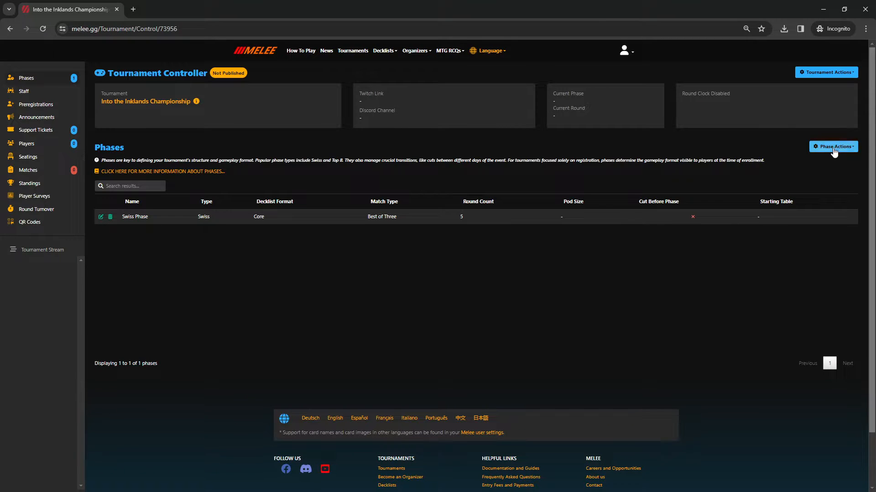
Step: Add a second phase with Core format and Playoffs matching for a top 8 cut, and save it
left_click(833, 146)
left_click(825, 165)
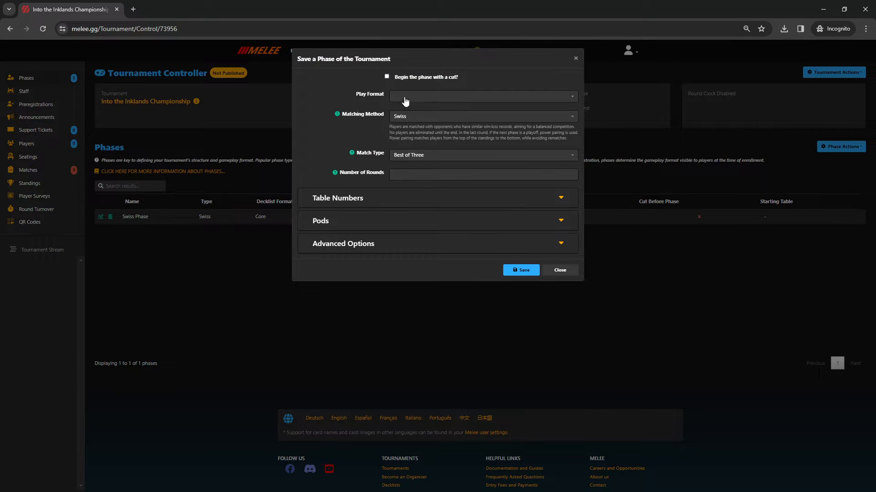
left_click(405, 97)
left_click(407, 126)
left_click(414, 117)
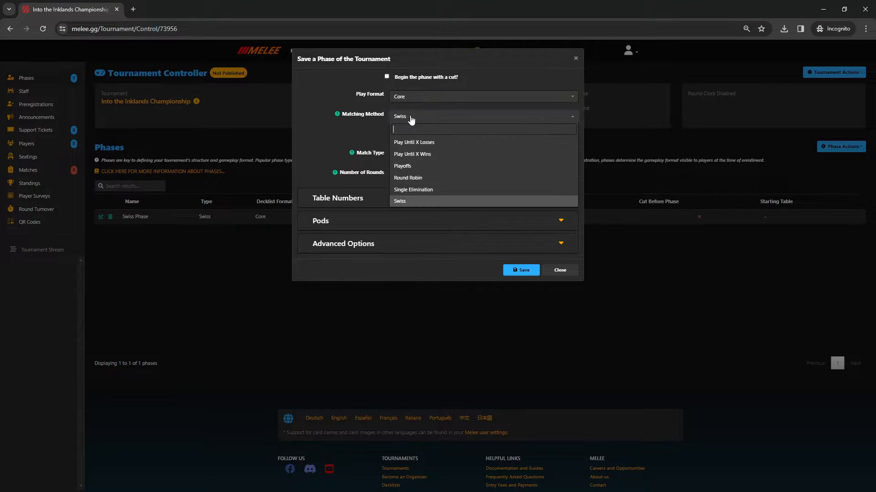
left_click(400, 170)
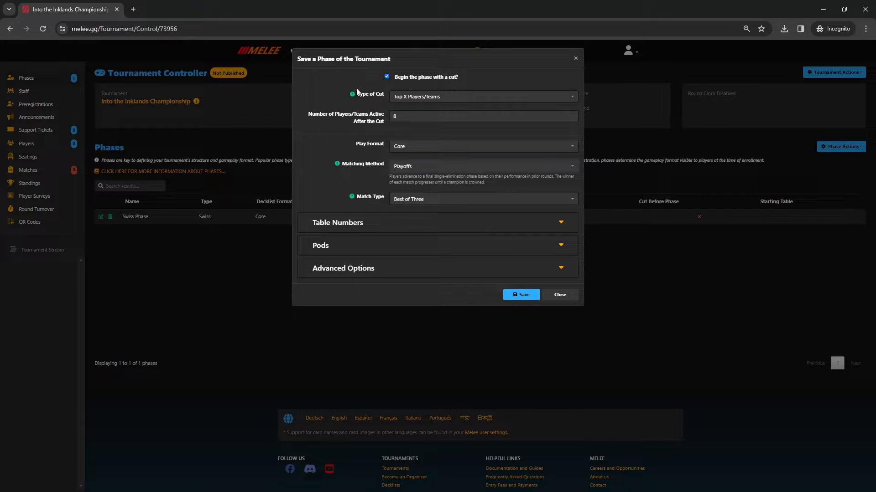
left_click(403, 168)
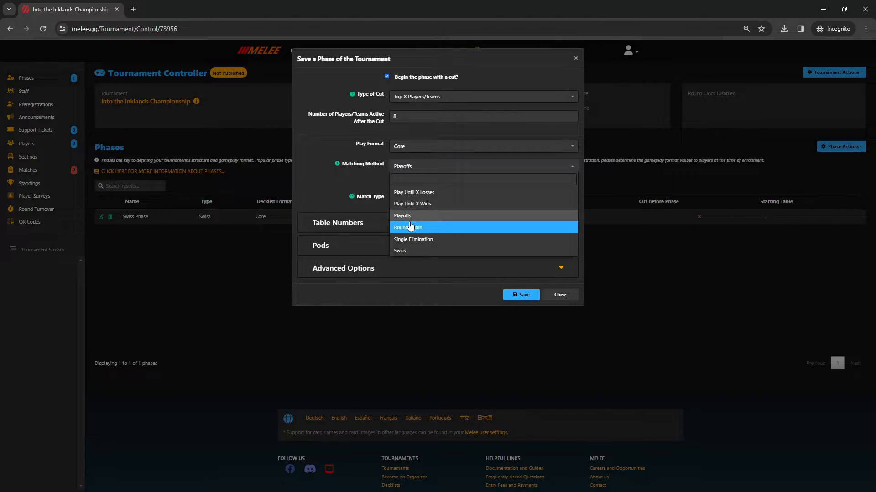
left_click(402, 217)
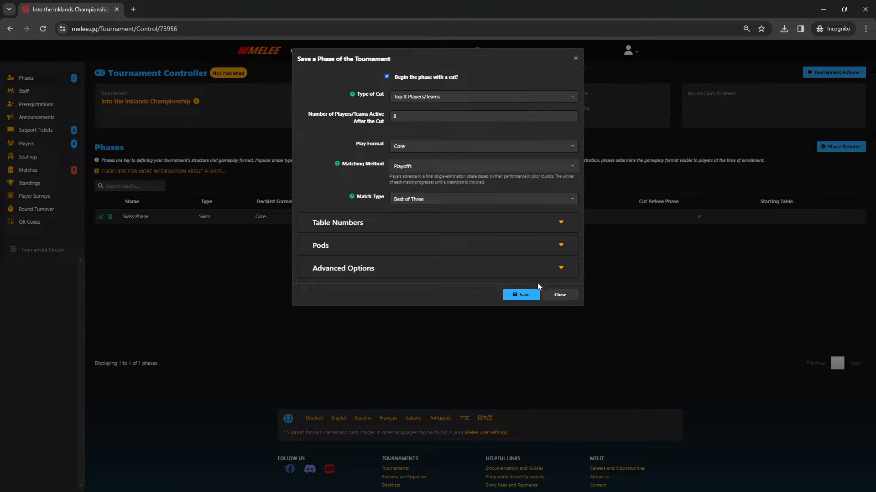
left_click(519, 296)
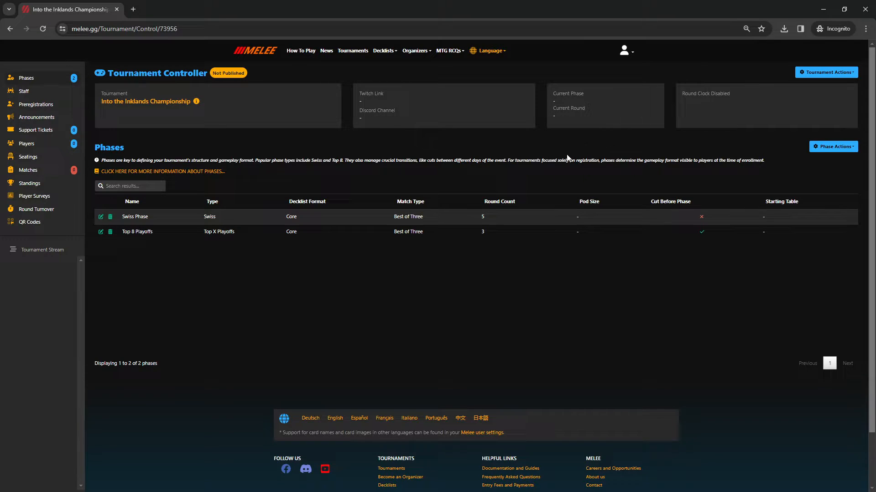
Step: Publish the tournament and confirm with Yes
left_click(815, 74)
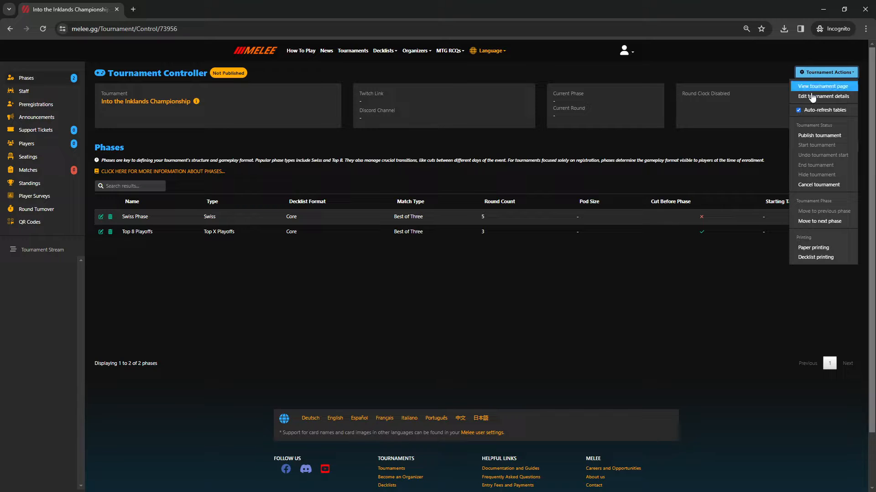
left_click(819, 136)
left_click(466, 278)
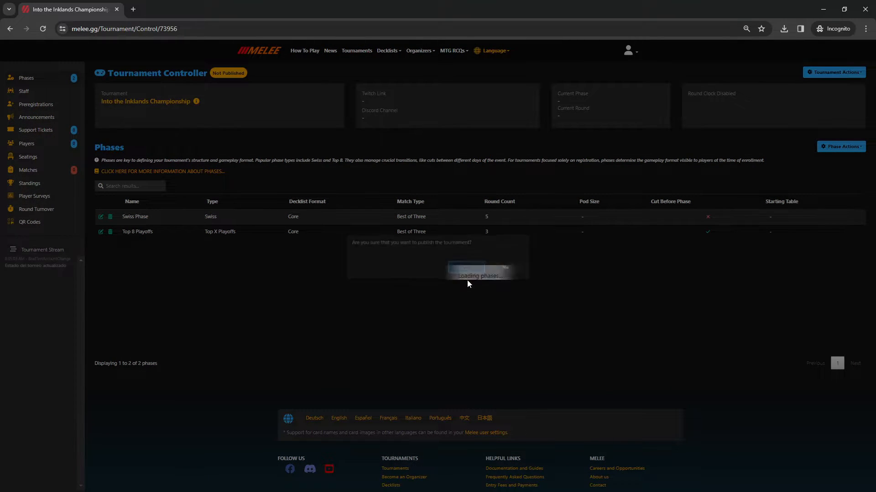
Step: Review the tournament's public page and organizer page in new tabs, then close them
middle_click(169, 102)
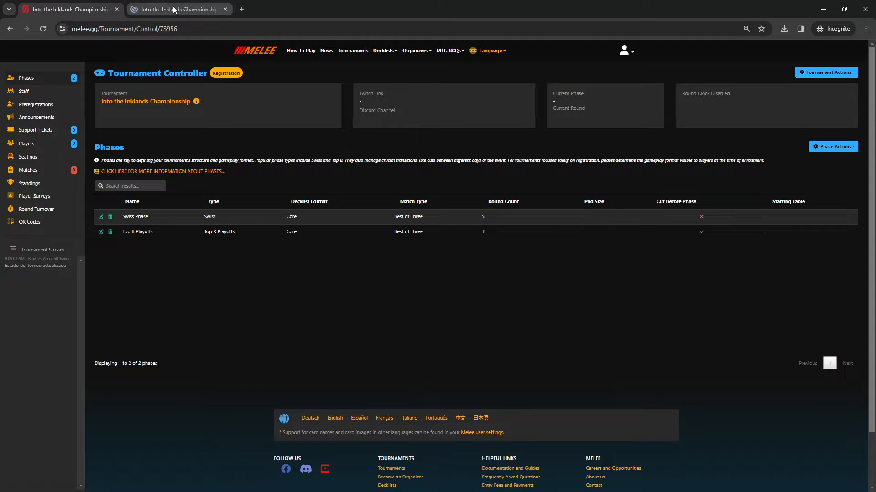
key("ctrl+Tab")
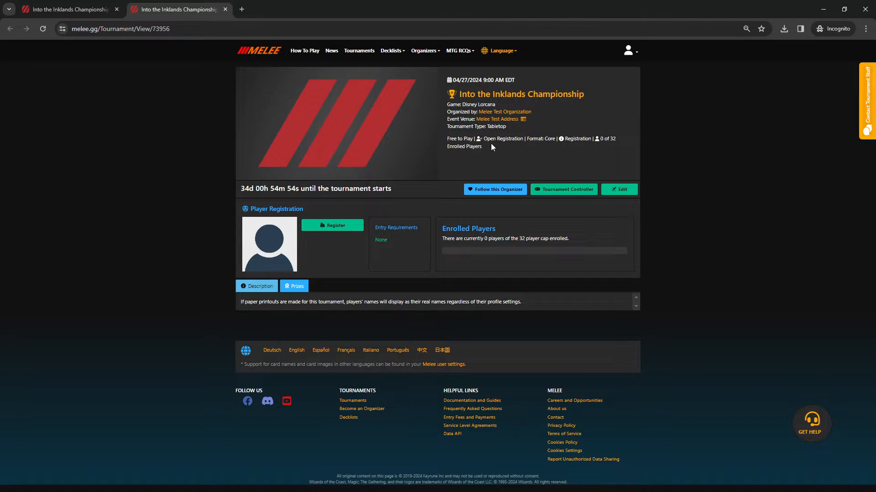
middle_click(494, 112)
left_click(287, 9)
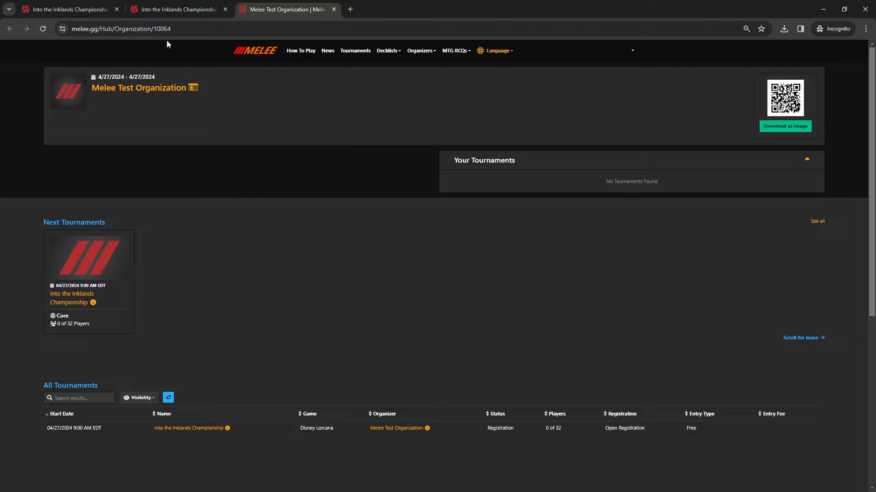
left_click_drag(172, 29, 72, 29)
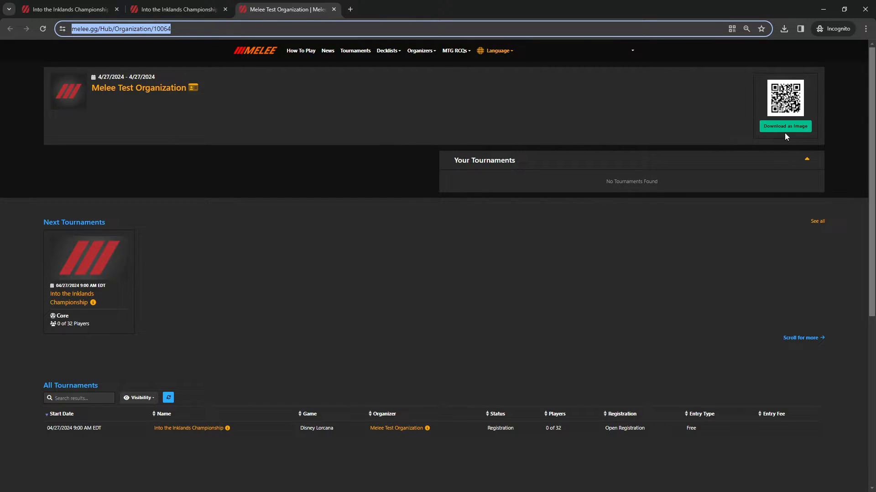
left_click(334, 9)
left_click(225, 9)
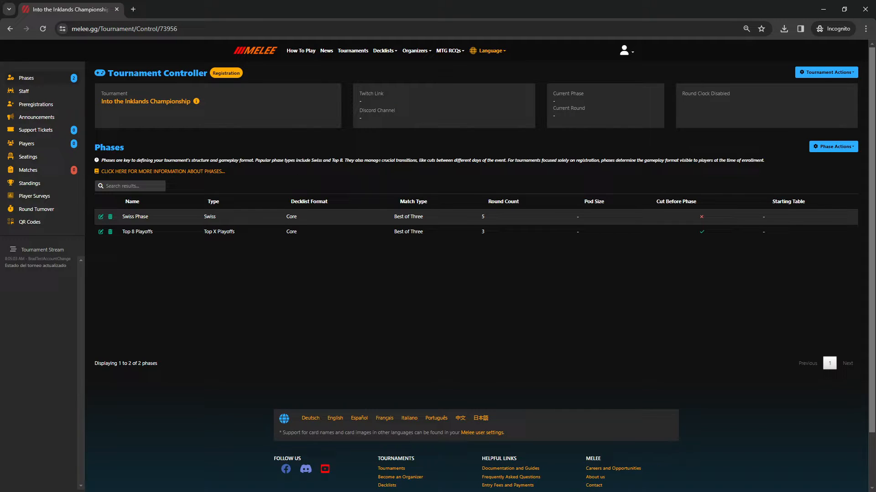
left_click(165, 102)
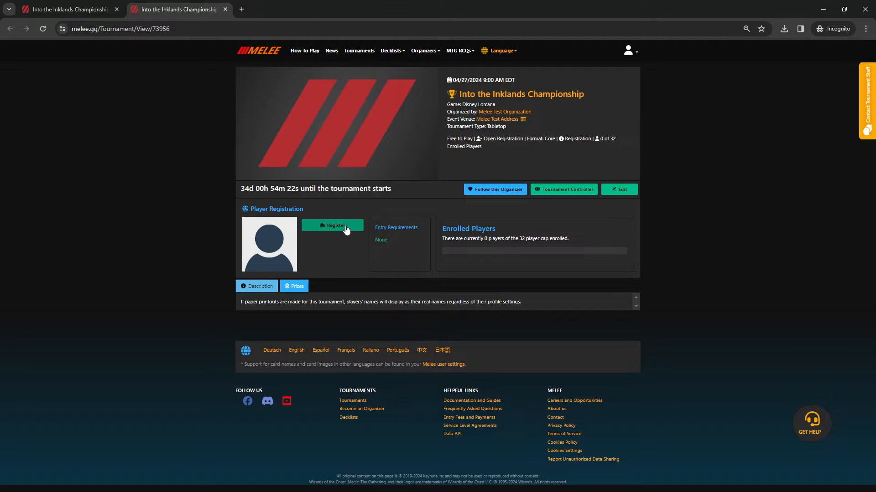
left_click(225, 9)
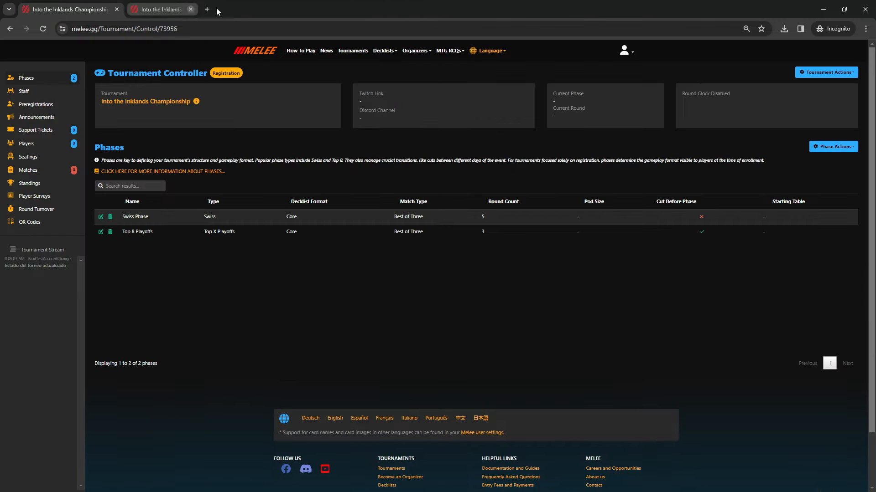
Step: Enroll the test account's player by searching its e-mail in the Enroll a player dialog
left_click(31, 146)
left_click(837, 147)
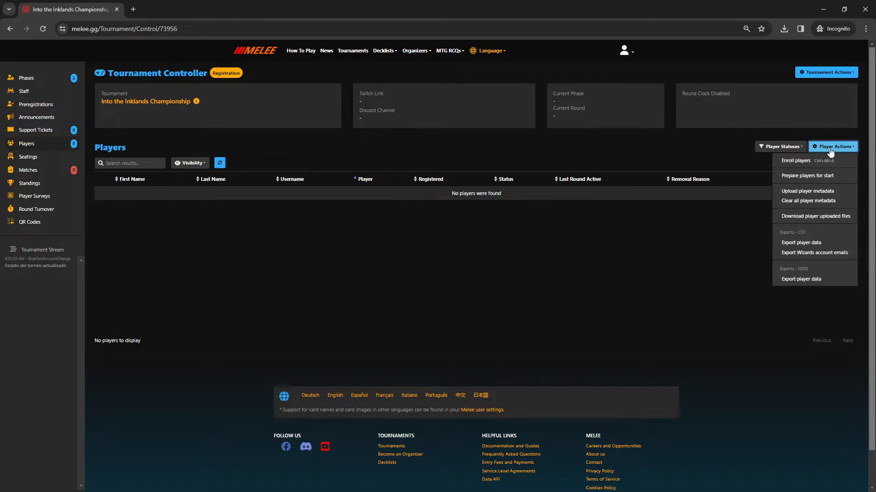
left_click(806, 162)
left_click(310, 172)
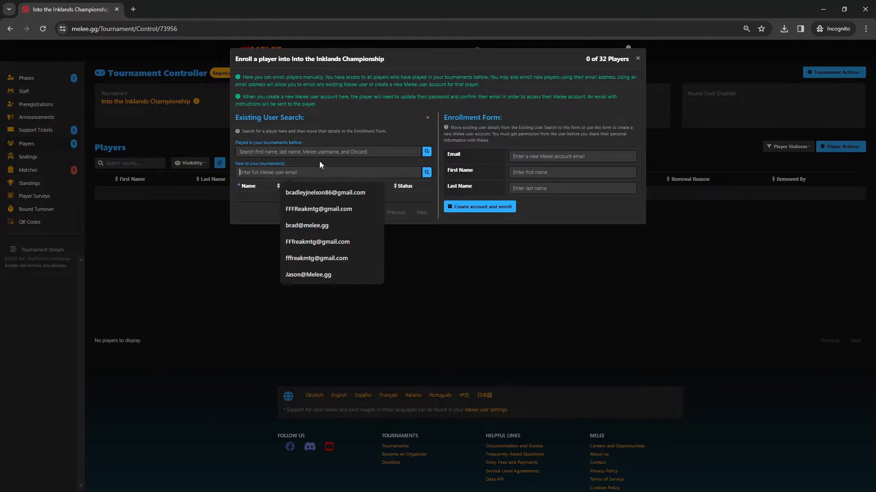
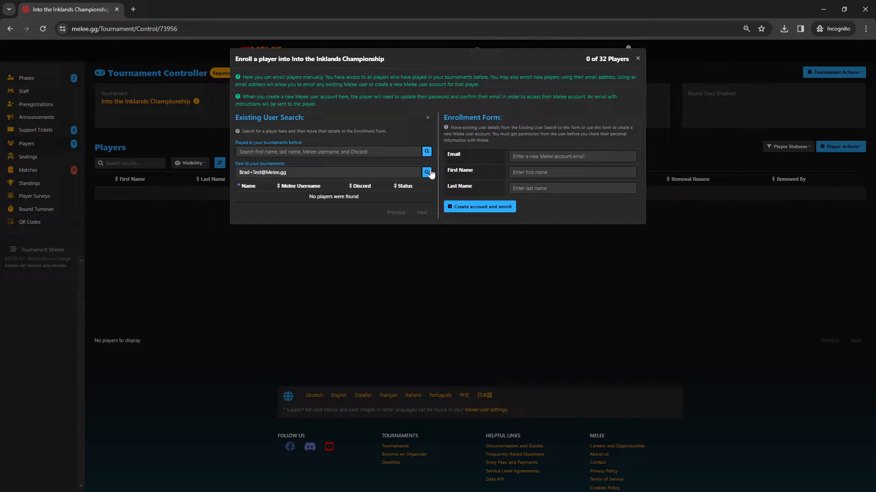
left_click(426, 172)
left_click(410, 198)
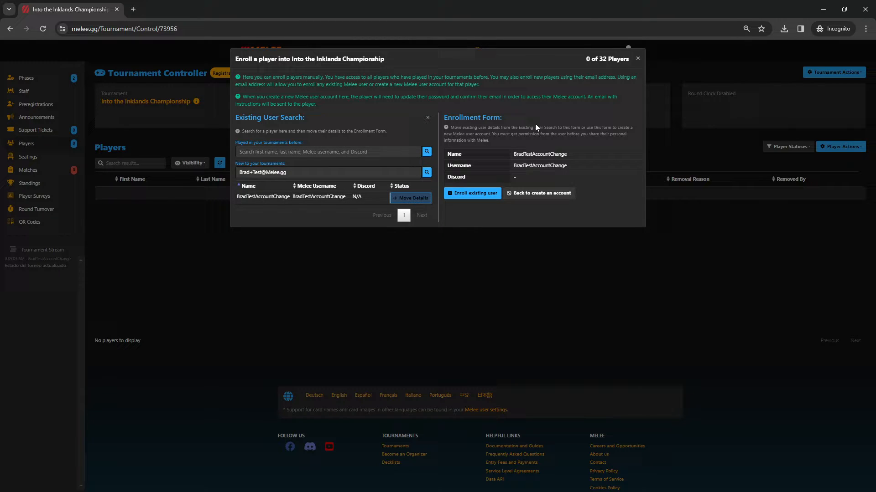
left_click(467, 194)
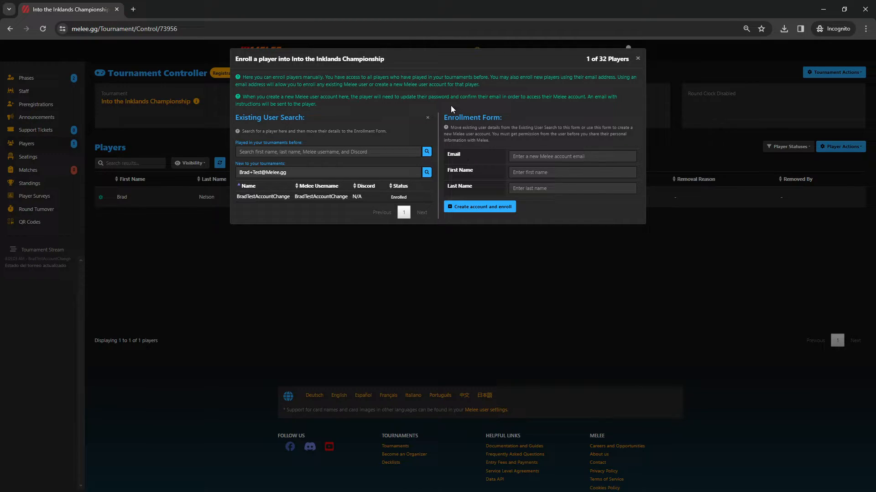
Step: Step through the new-account e-mail and name fields, then close the enrollment dialog
left_click(520, 157)
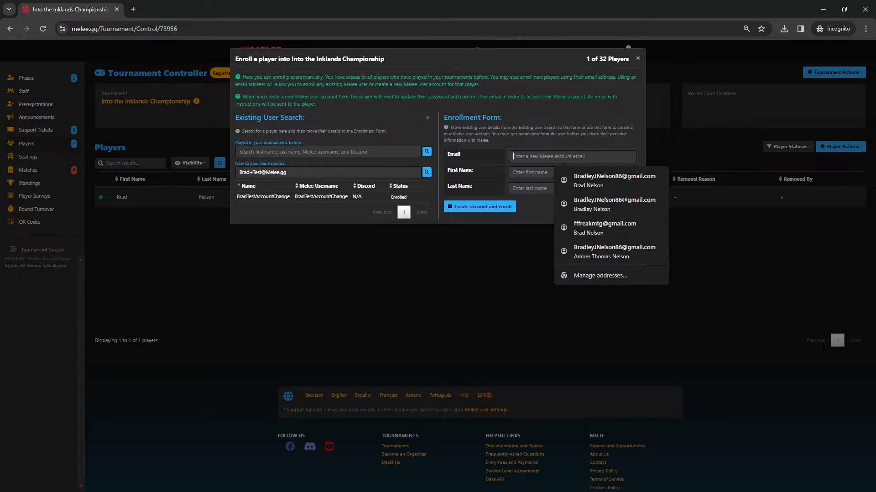
left_click(522, 173)
left_click(510, 190)
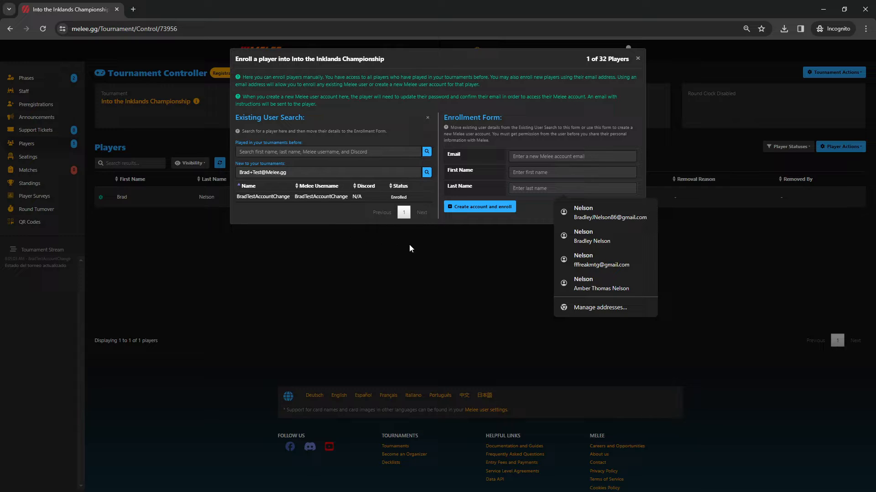
left_click(458, 237)
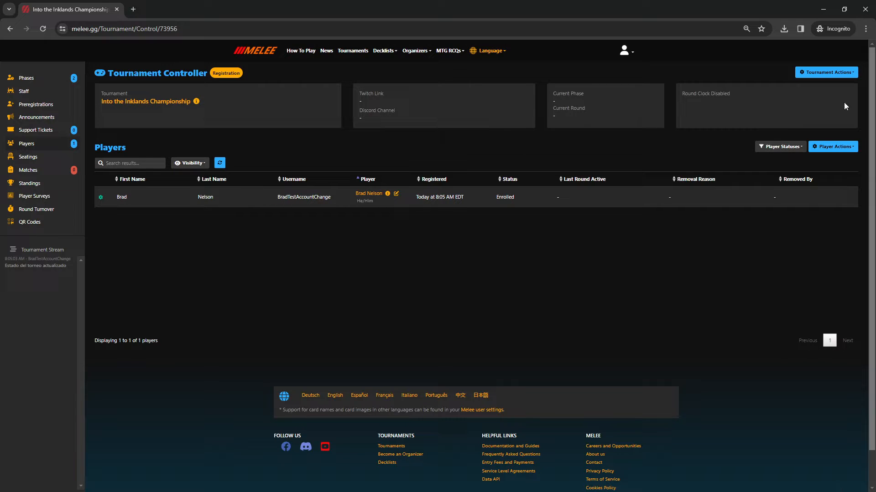
Step: Tick 'This tournament is for staff training purposes' in the details, update, and leave to the Controller
left_click(808, 75)
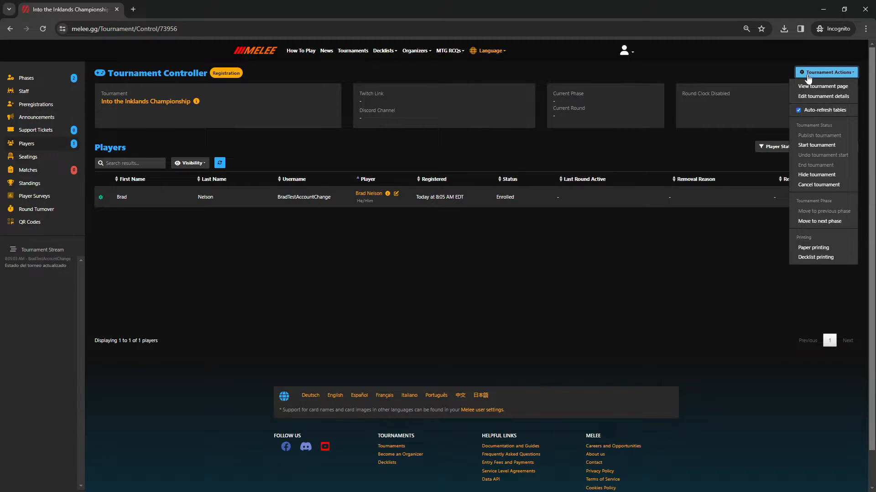
left_click(814, 97)
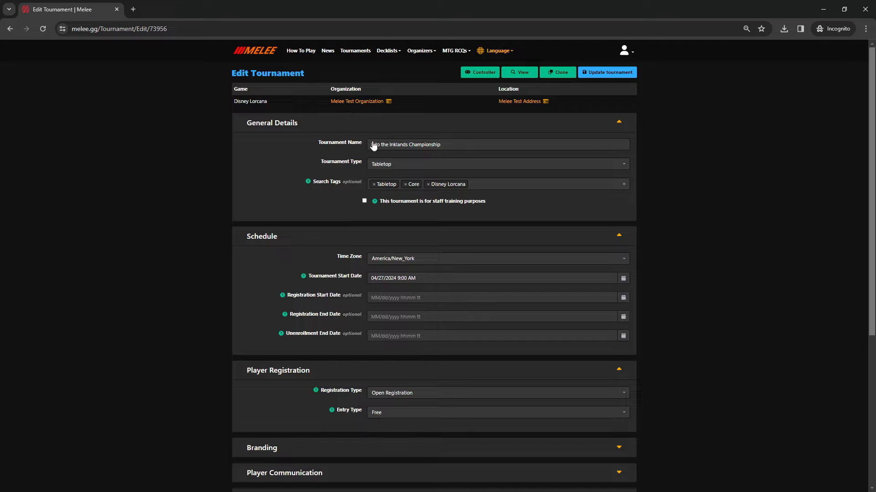
left_click(364, 201)
left_click_drag(490, 203, 376, 207)
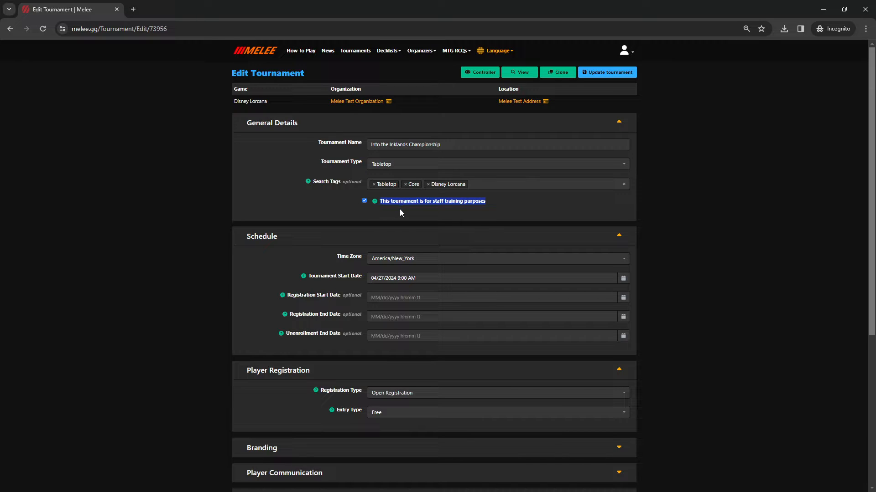
left_click(604, 74)
left_click(476, 73)
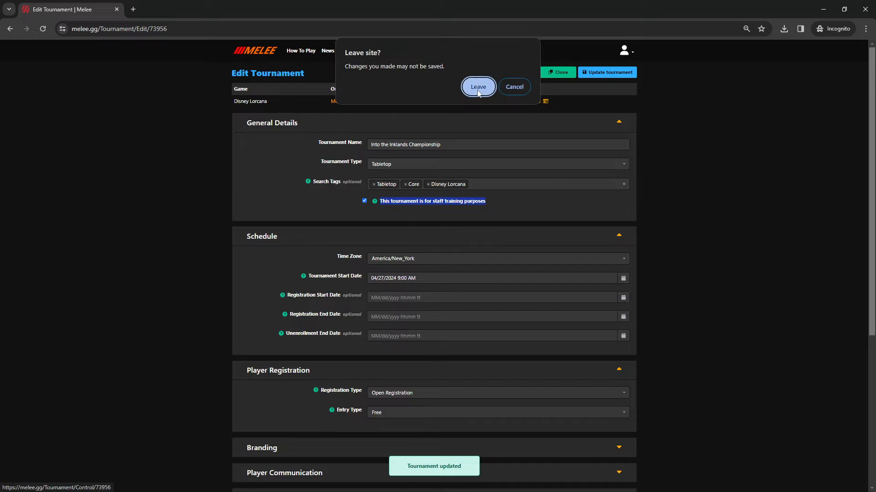
left_click(477, 88)
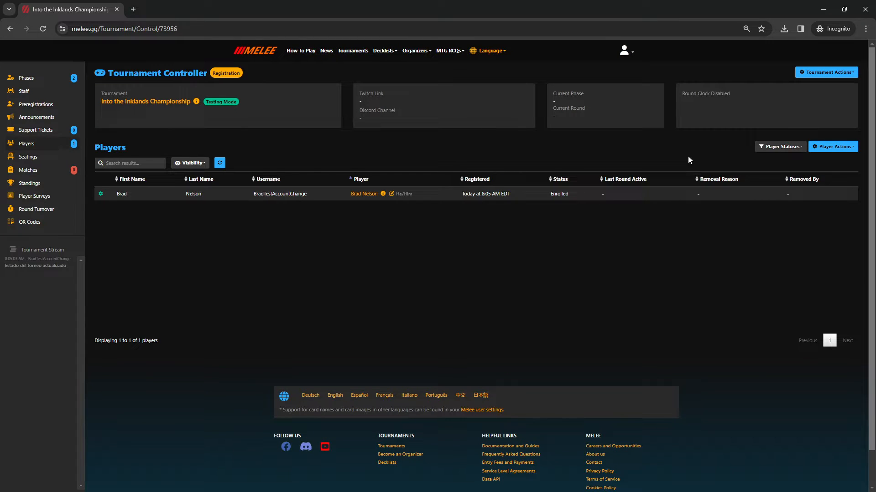
Step: Enroll the 33 test players into the tournament
left_click(824, 149)
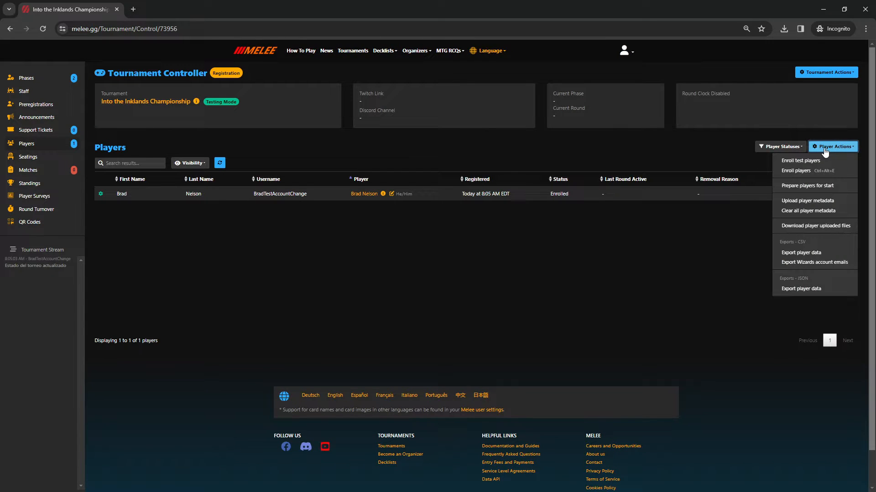
left_click(795, 160)
left_click(466, 278)
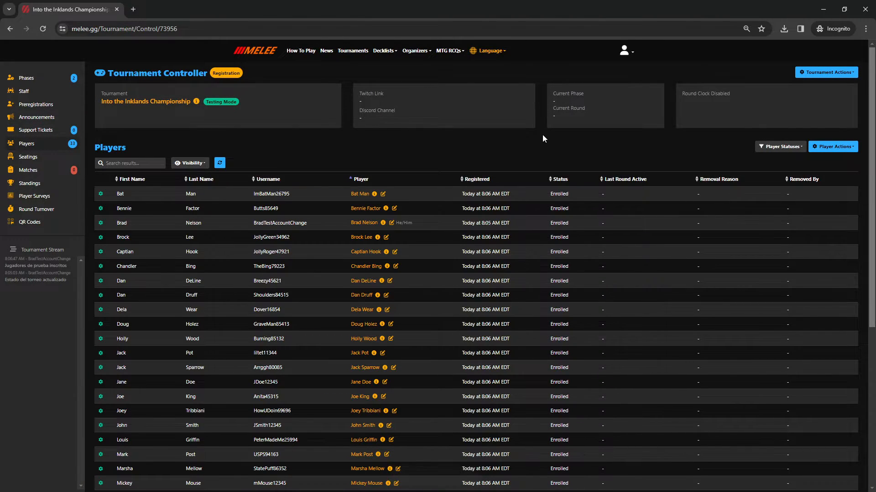
Step: Clear the staff training flag in the tournament details, update, and return to the Controller
left_click(826, 72)
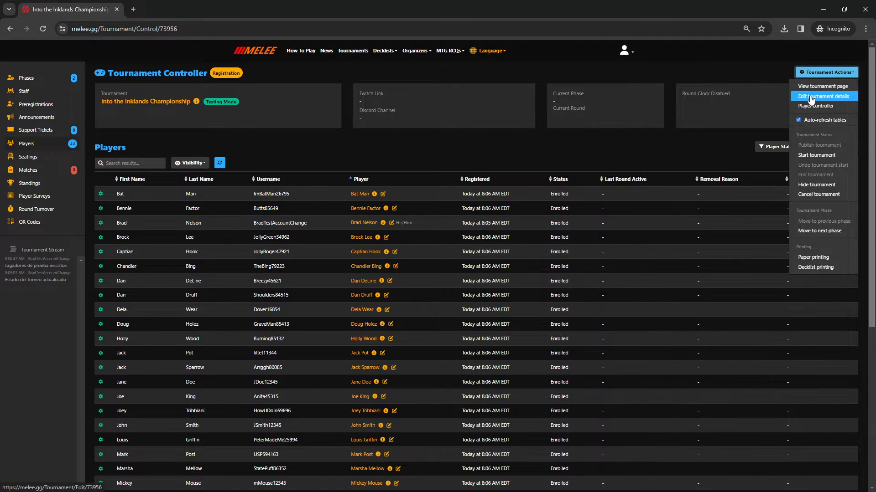
left_click(819, 98)
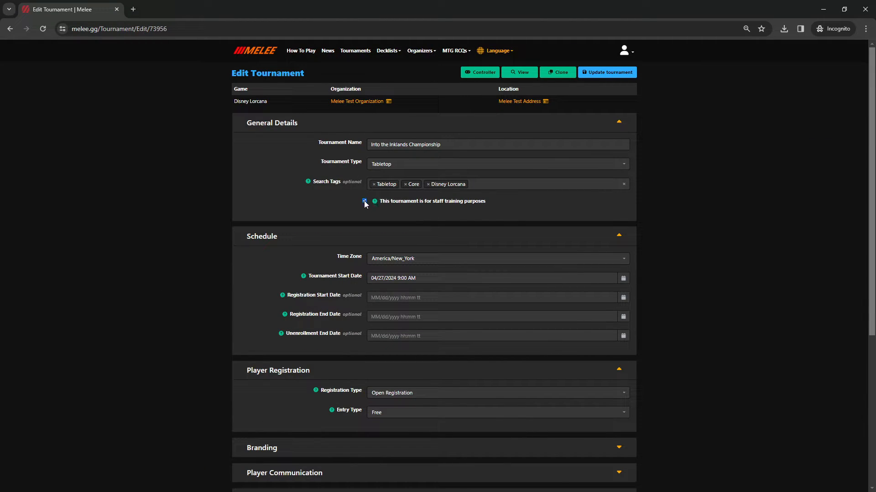
left_click(612, 71)
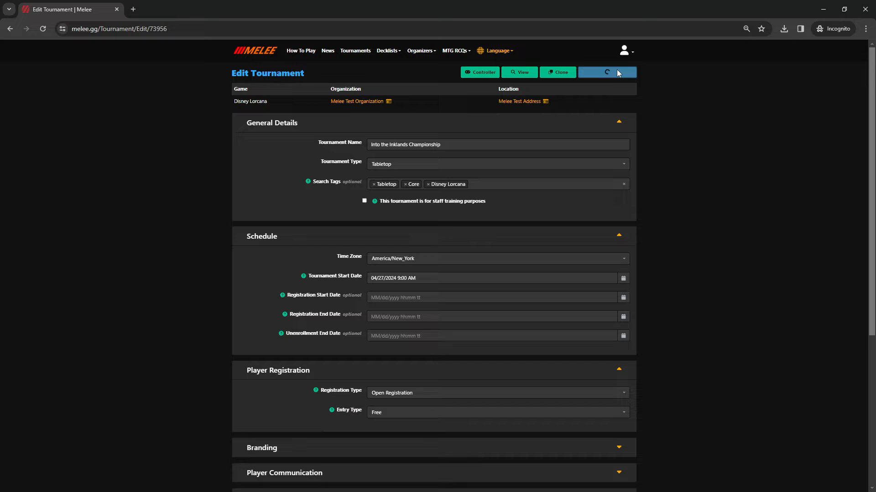
left_click(484, 71)
left_click(476, 86)
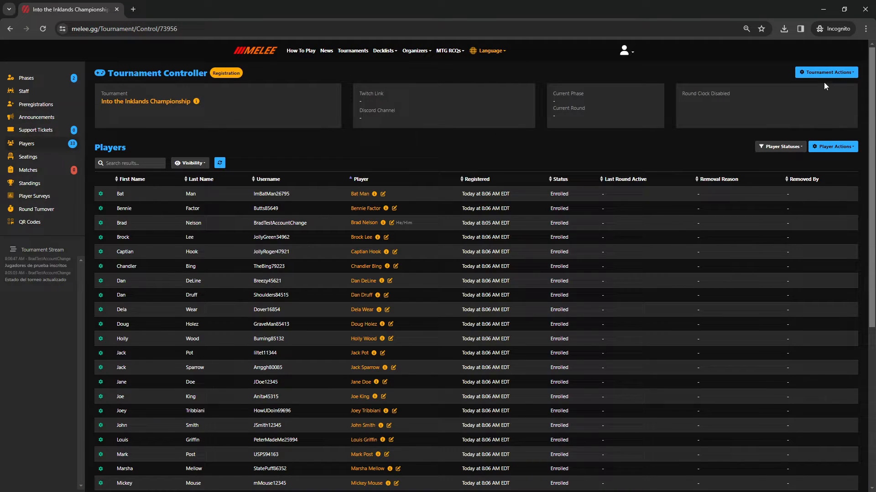
Step: Start the Into the Inklands Championship tournament
left_click(821, 73)
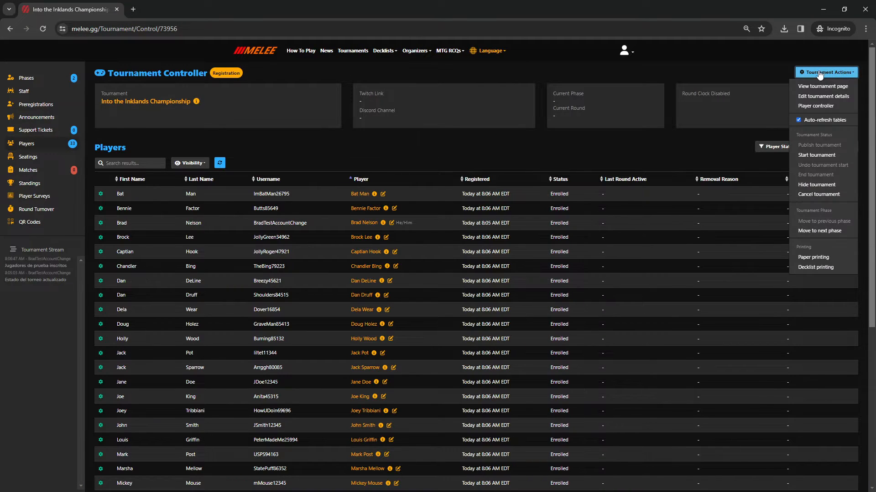
left_click(809, 156)
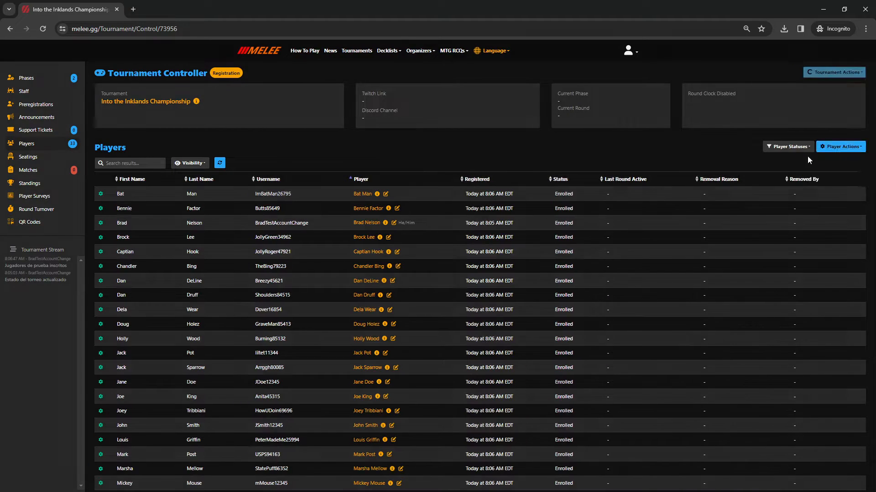
left_click(470, 279)
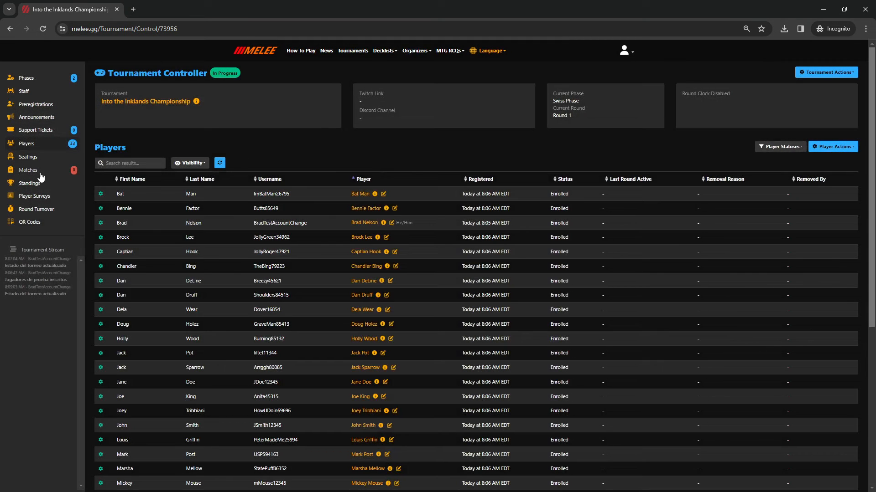
Step: Pair the Round 1 matches by table, with one player receiving a bye
left_click(38, 173)
left_click(833, 148)
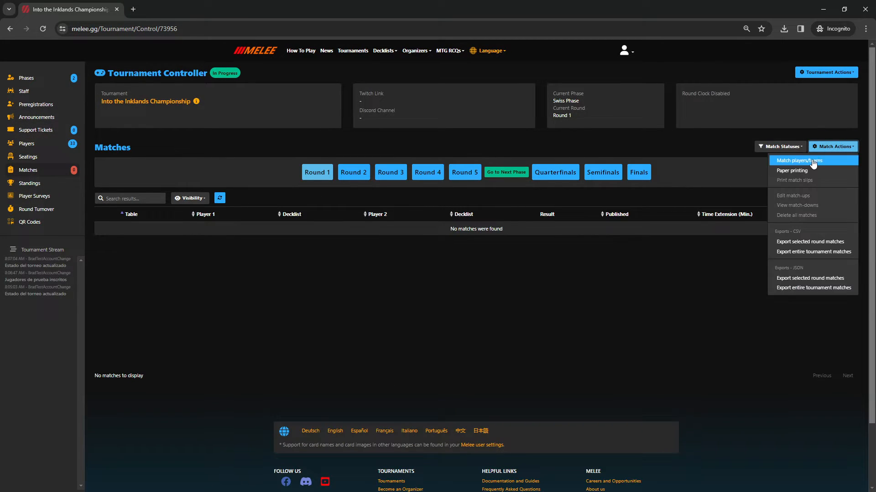
left_click(809, 160)
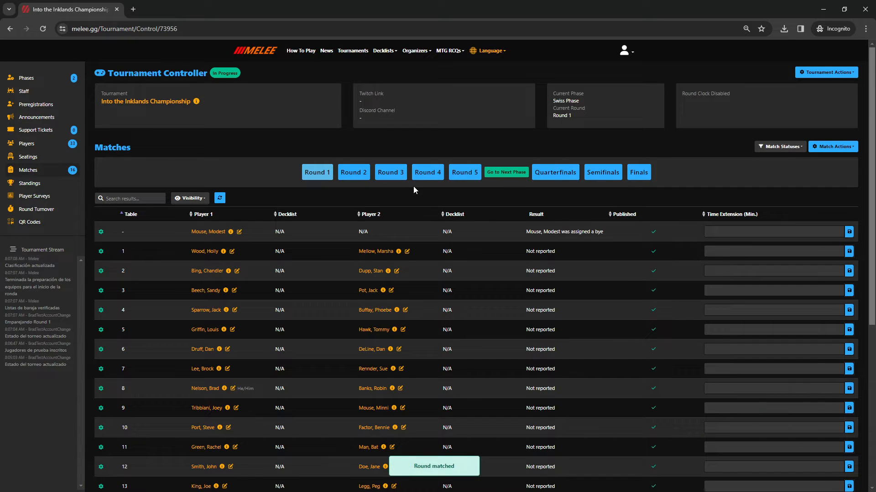
scroll(332, 226, "down", 6)
scroll(334, 214, "up", 5)
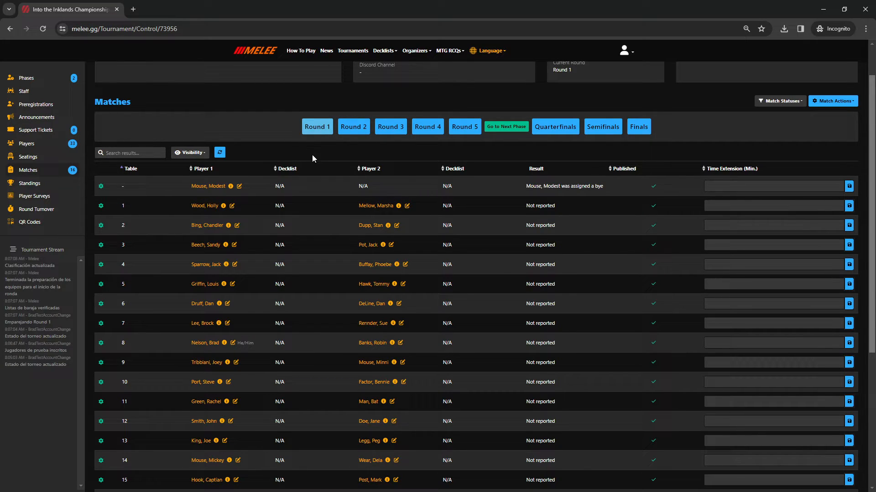
key("ctrl+t")
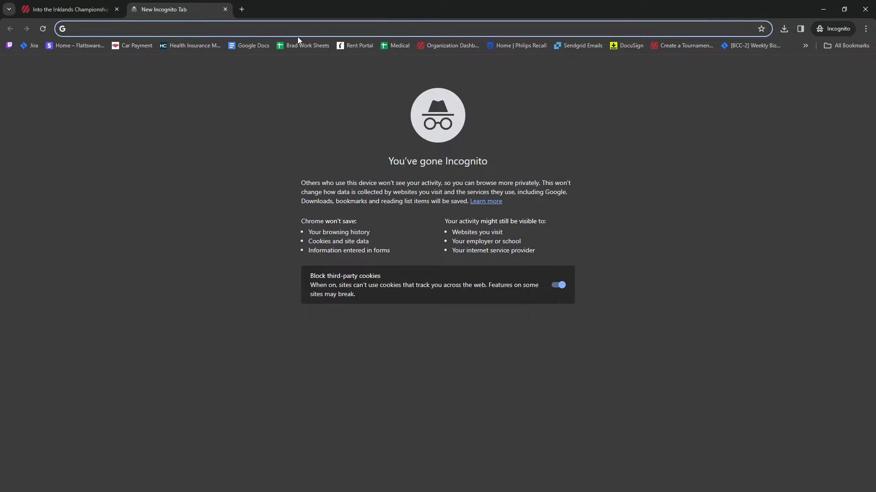
Step: On the melee.gg/players portal, submit a 2-0-0 Round 1 win for table 8
type("melee.gg/")
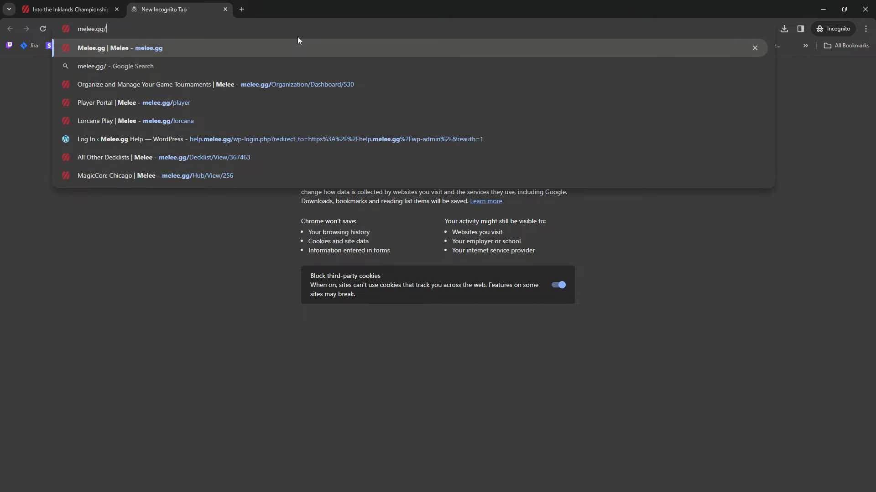
type("players")
key("Return")
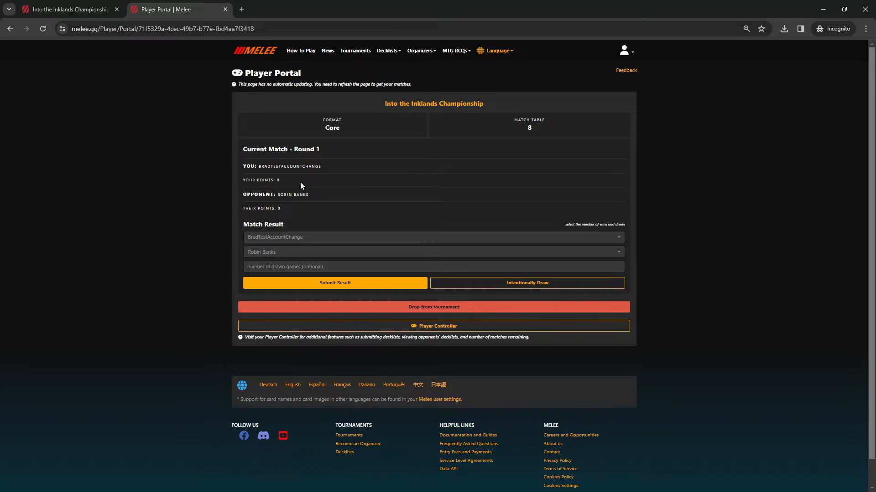
left_click(302, 243)
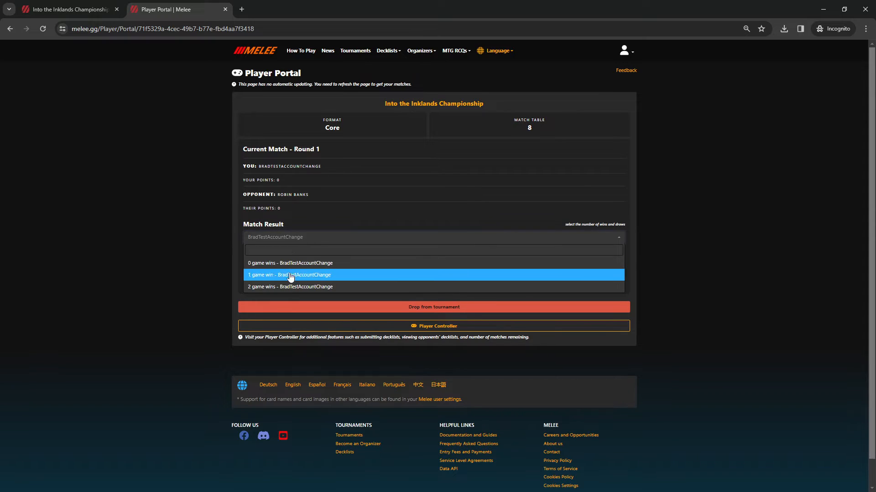
left_click(288, 277)
left_click(290, 254)
left_click(276, 273)
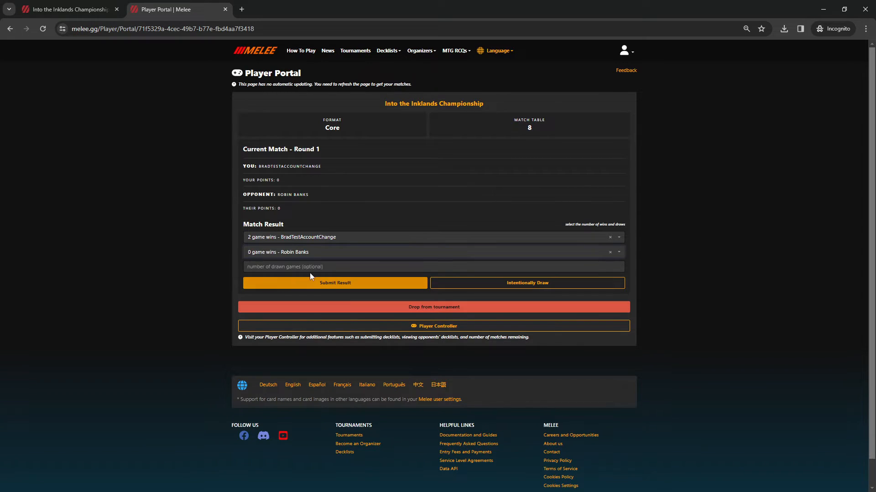
left_click(327, 284)
left_click(340, 259)
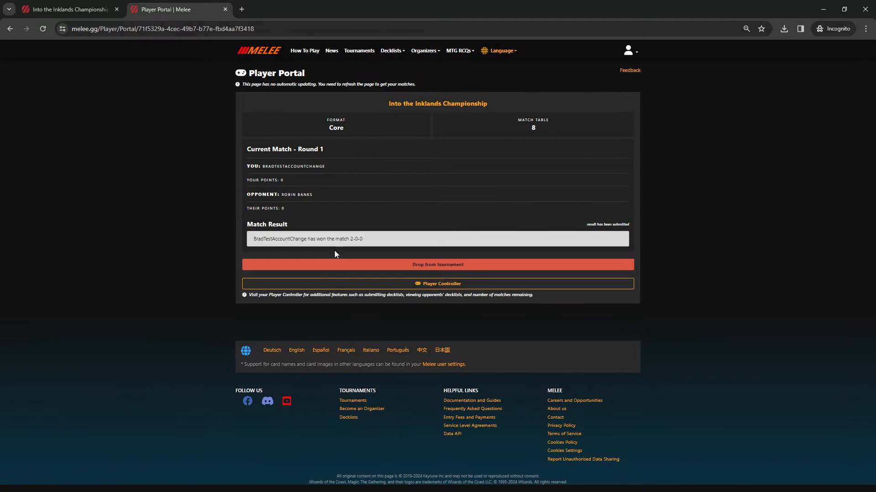
left_click(91, 9)
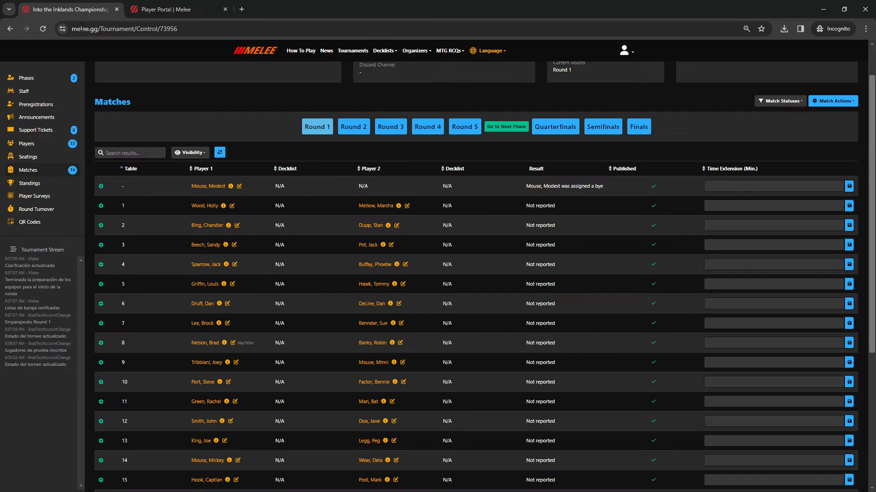
Step: Reload the matches and, in Edit Pairings, unseat the bye and table 1 pairings
left_click(43, 28)
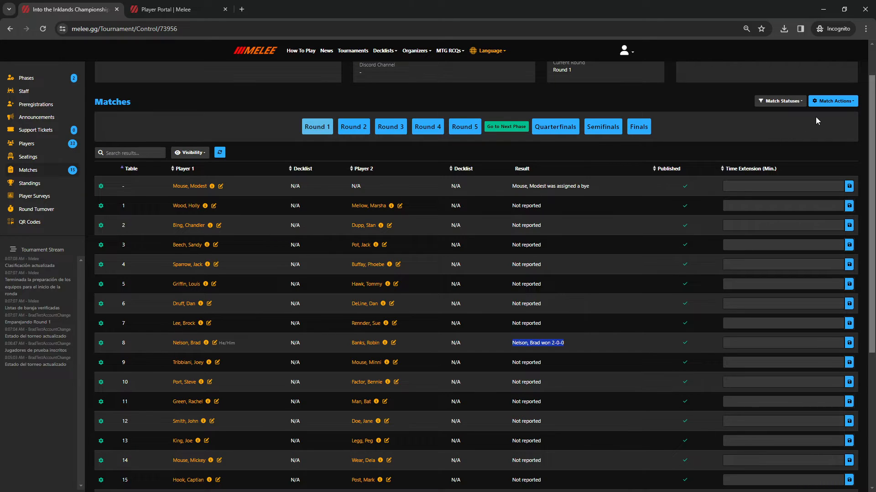
left_click(833, 101)
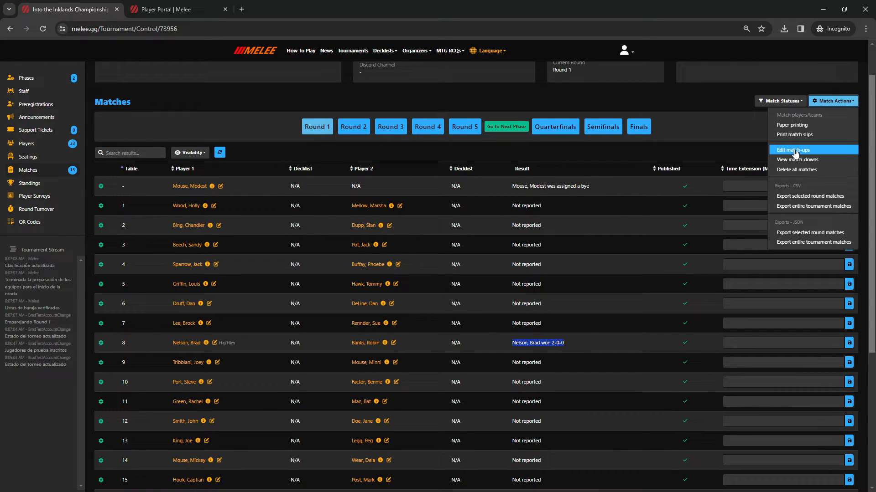
left_click(795, 152)
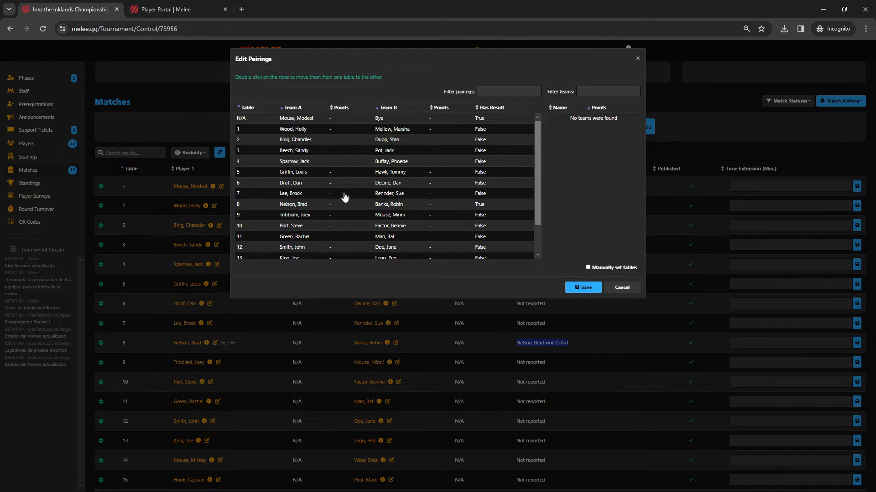
double_click(346, 120)
double_click(342, 120)
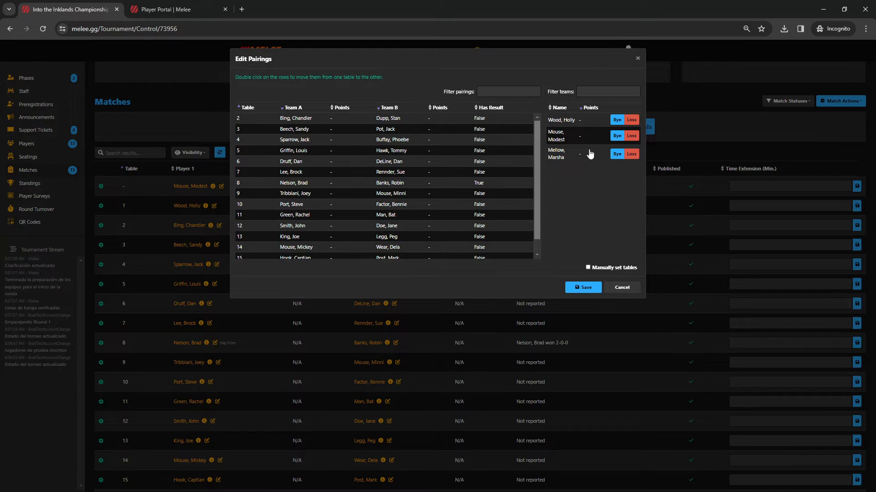
Step: Seat the former bye player at table 1, give the leftover player a loss, and save
double_click(565, 121)
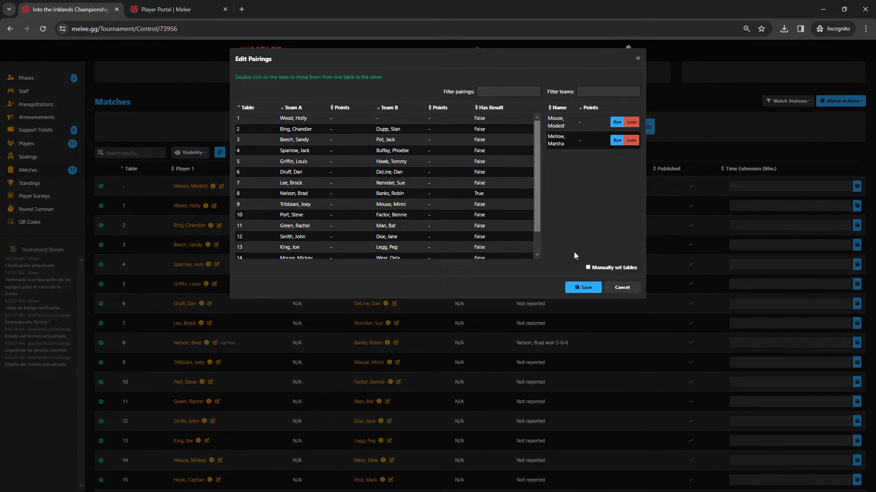
double_click(557, 122)
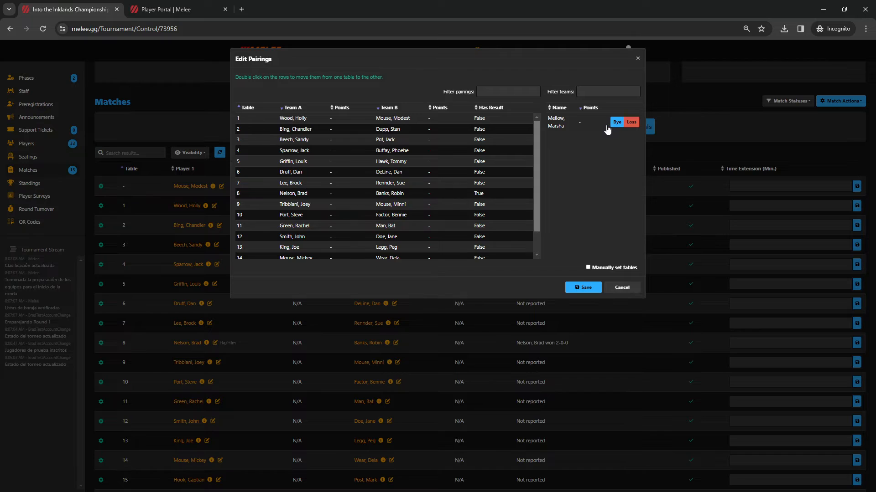
left_click(631, 123)
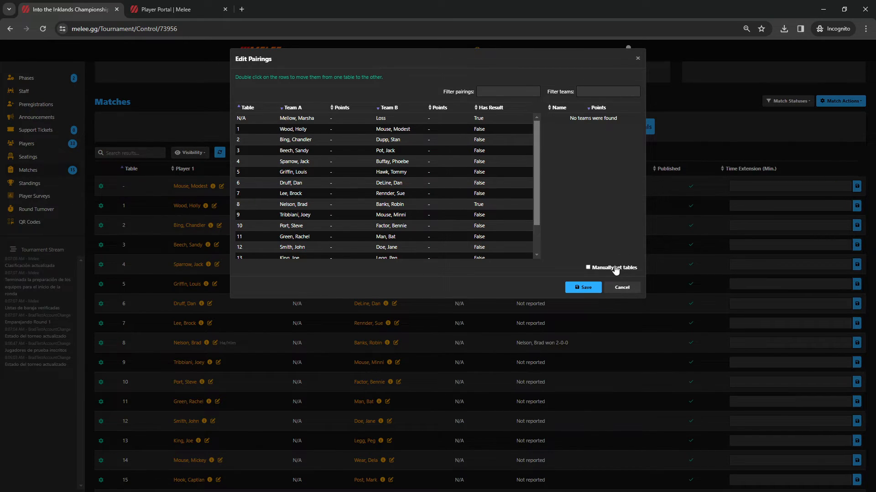
left_click(578, 289)
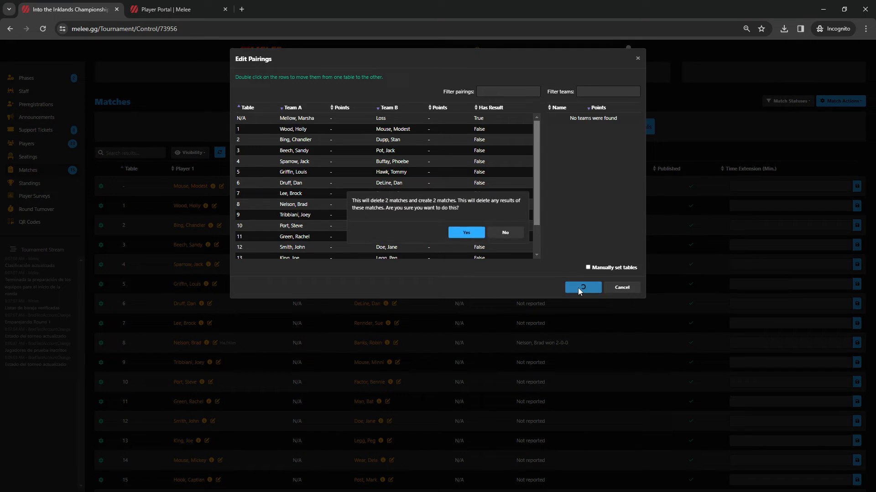
left_click(474, 235)
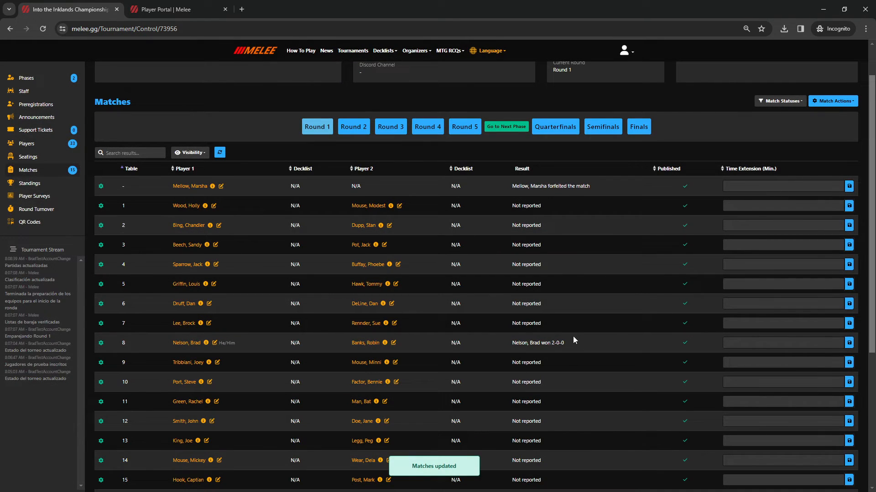
left_click_drag(572, 340, 511, 344)
Step: Record a 2-0-0 win for table 1's first player, taking Games 1 and 2
left_click(101, 208)
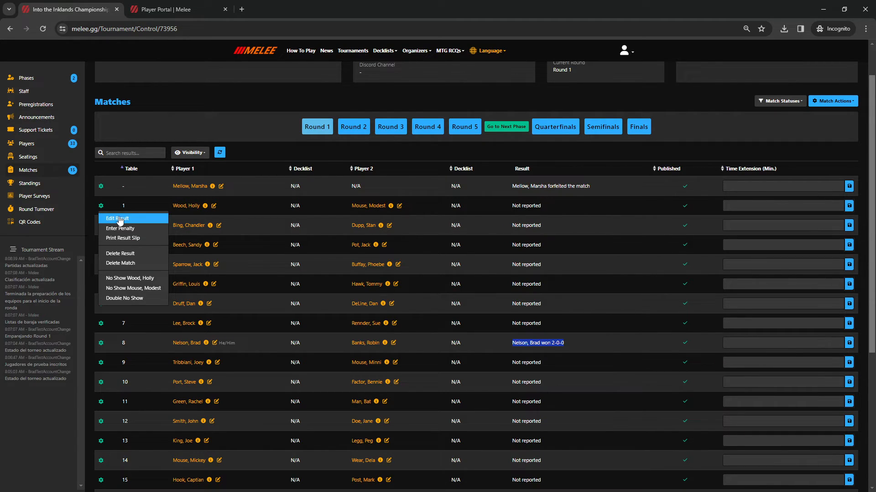
left_click(120, 219)
left_click(422, 92)
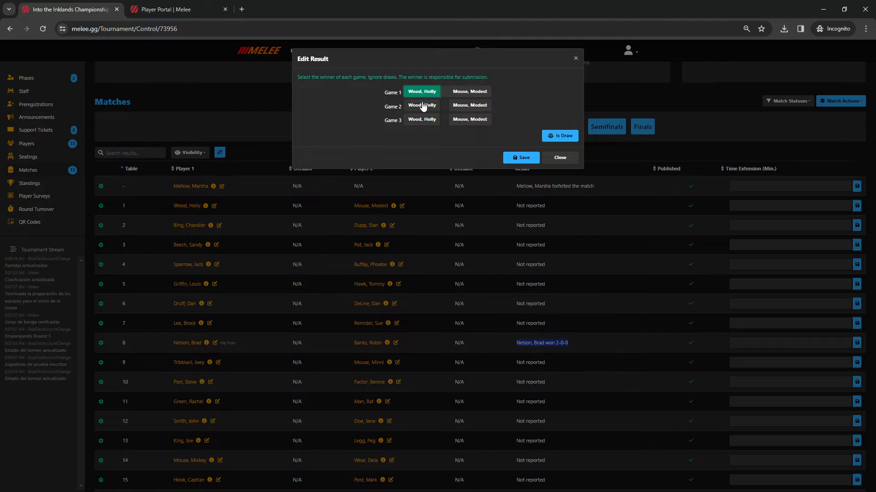
left_click(423, 106)
left_click(521, 157)
left_click(463, 233)
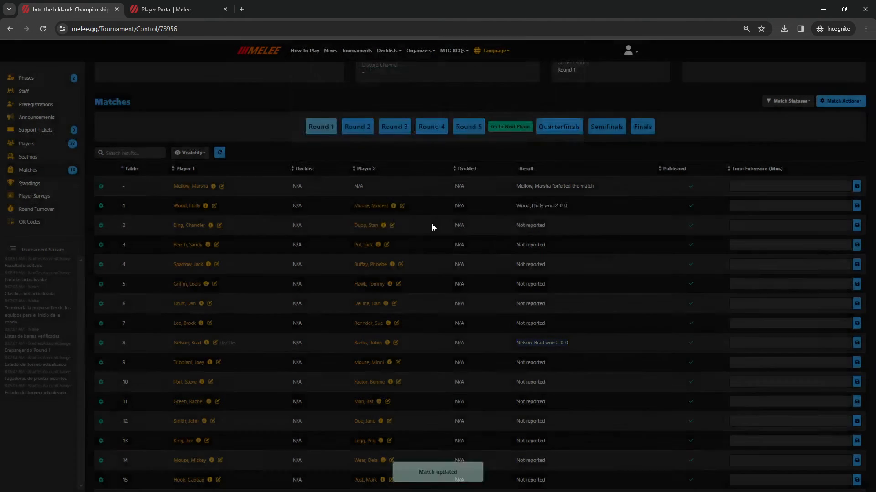
left_click_drag(565, 206, 472, 214)
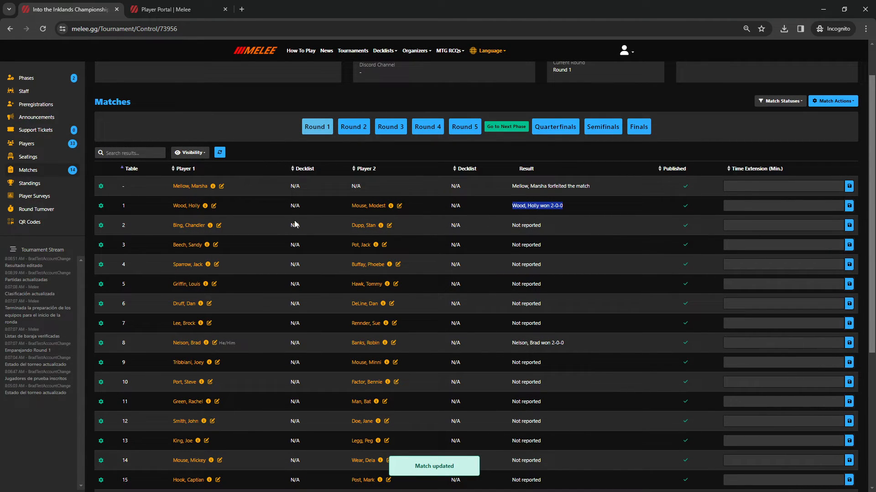
Step: Check the Round 2 matches, then go to the Players list
scroll(575, 219, "down", 5)
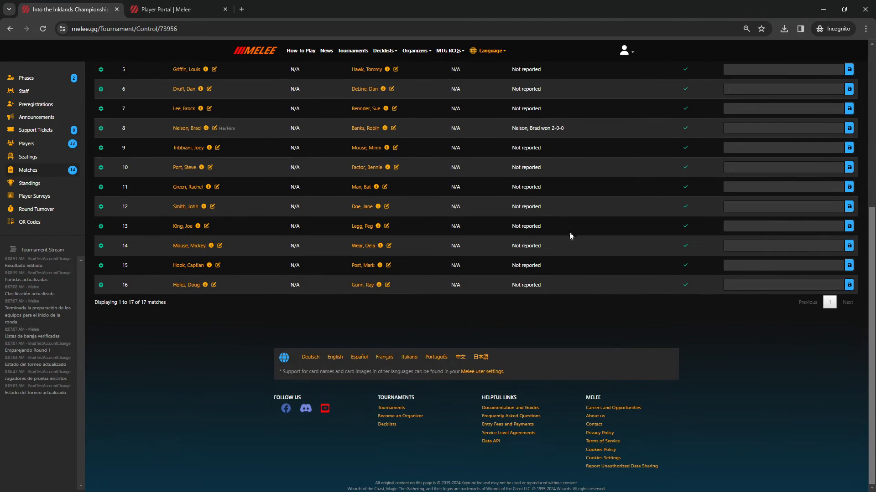
scroll(568, 233, "up", 6)
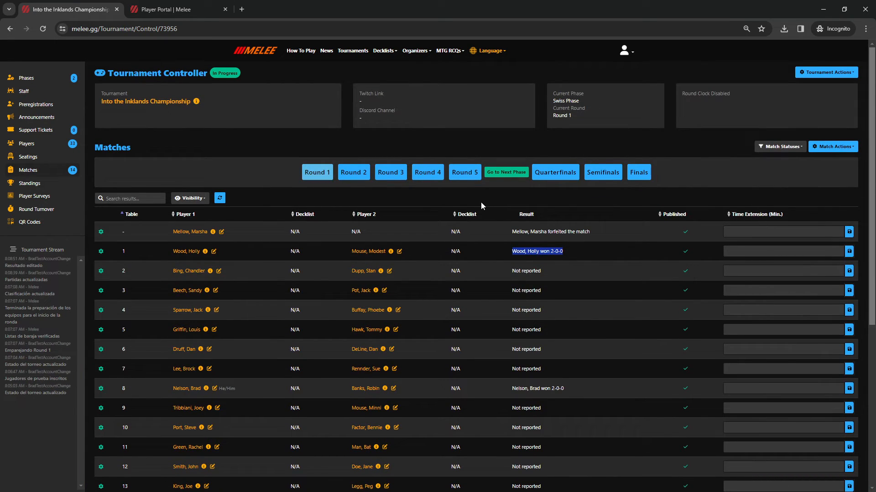
left_click(355, 177)
left_click(829, 147)
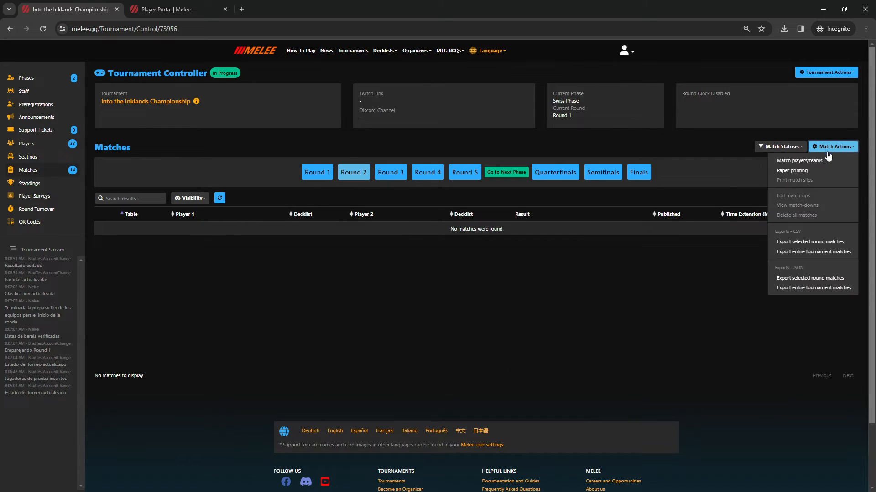
left_click(390, 149)
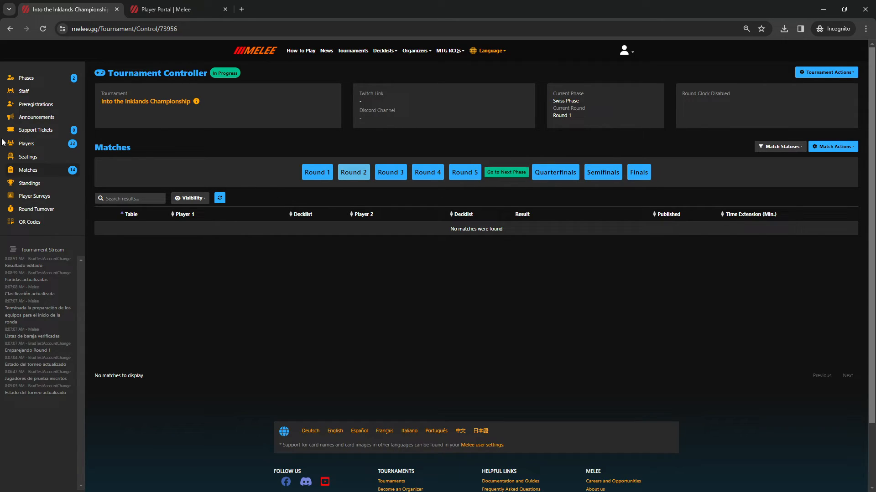
left_click(27, 145)
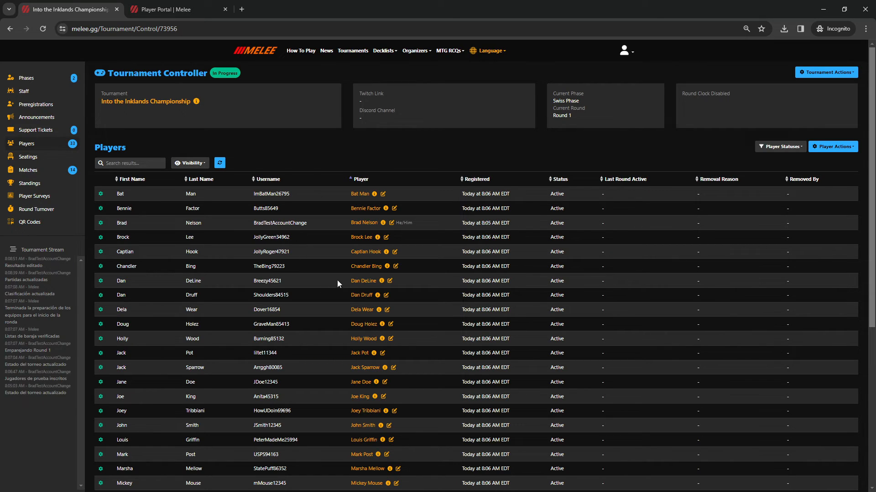
Step: Set a player's status to Dropped (Self)
left_click(363, 282)
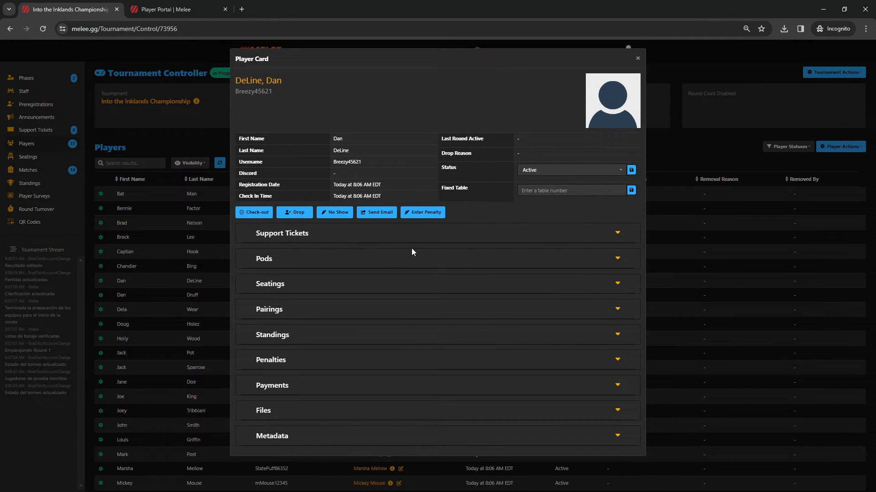
left_click(569, 169)
scroll(554, 218, "down", 1)
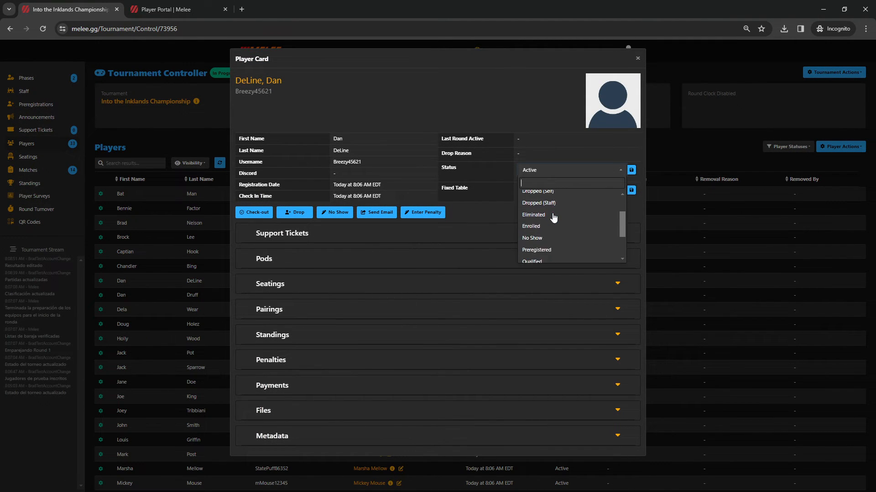
scroll(550, 230, "up", 1)
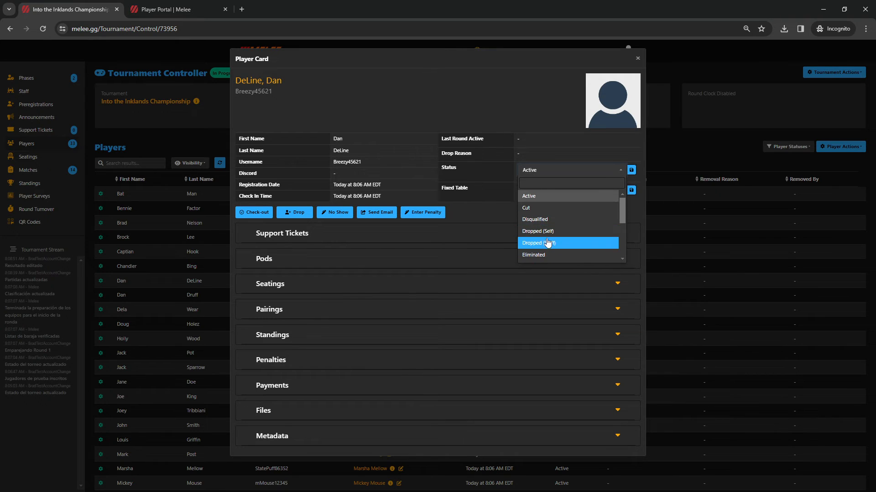
left_click(550, 231)
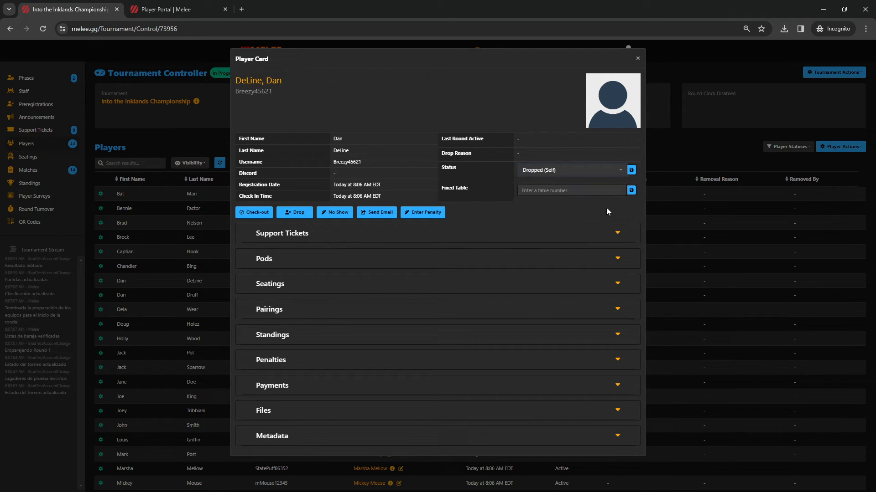
left_click(631, 171)
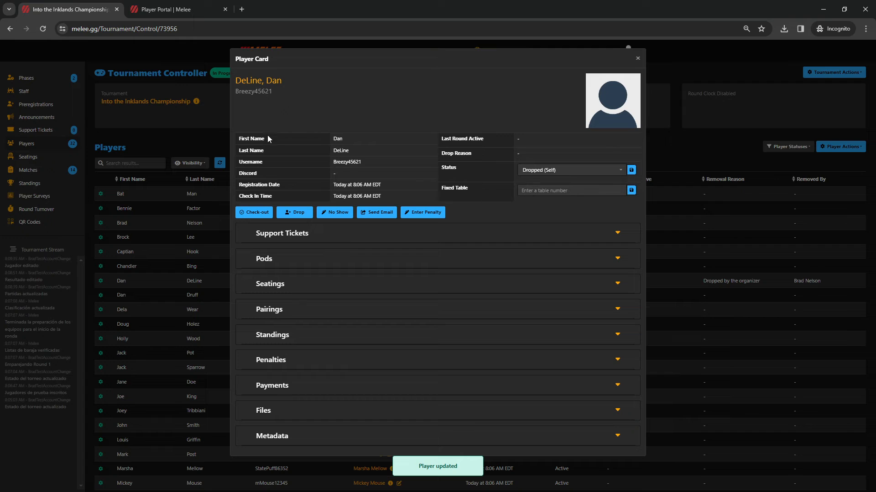
left_click(208, 213)
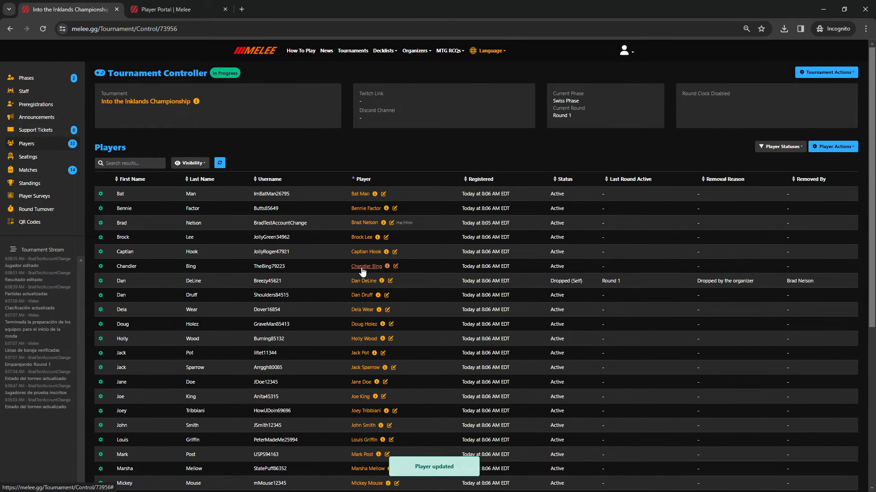
Step: Assign another player Fixed Table 8
left_click(363, 267)
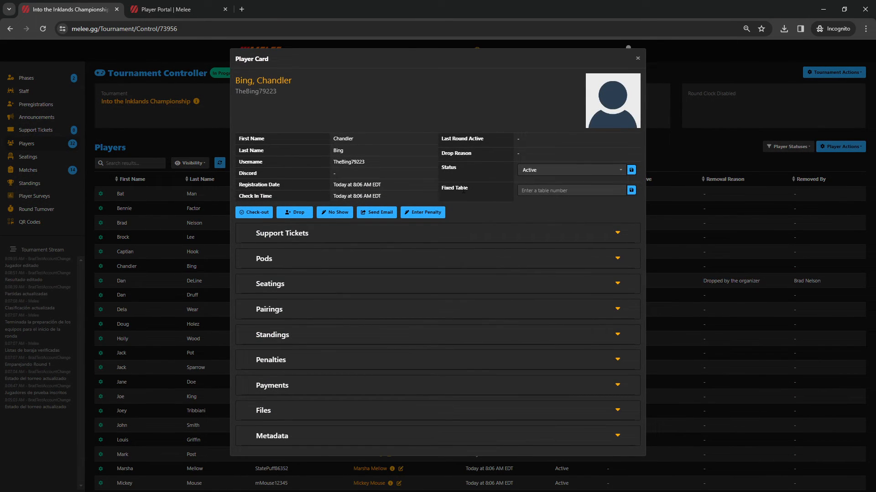
left_click(551, 190)
type("8")
left_click(631, 191)
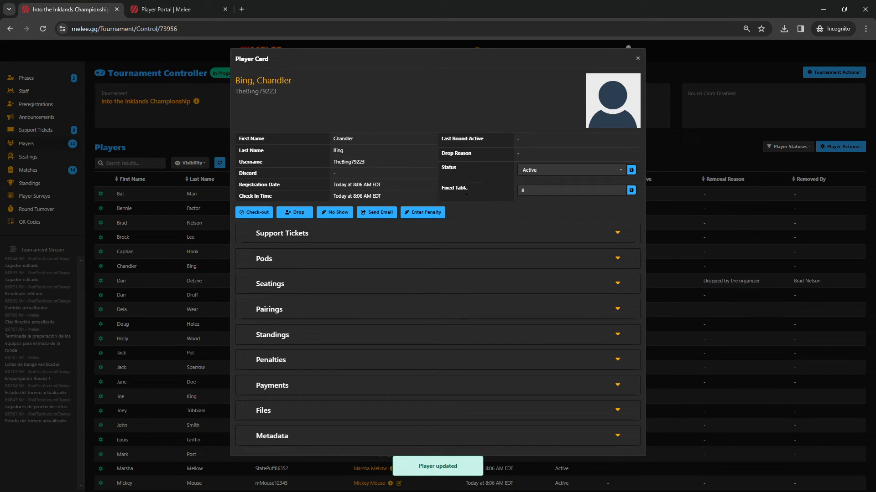
left_click(207, 228)
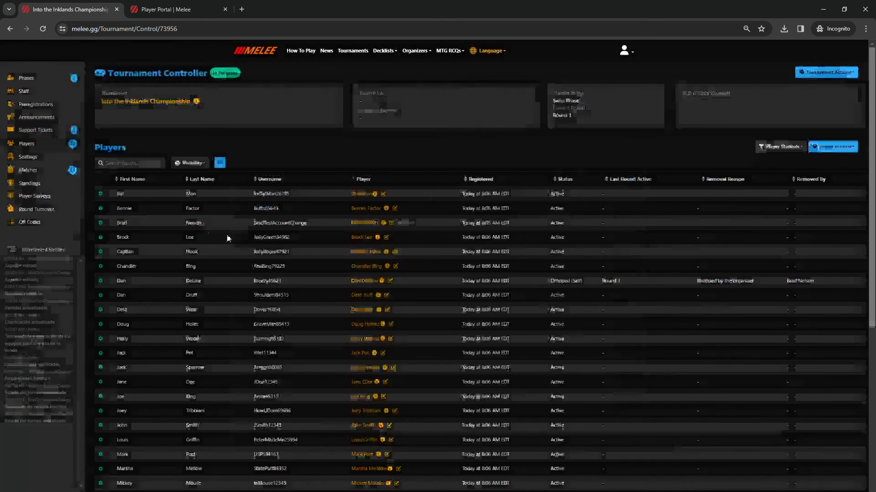
Step: Go from Matches to the Swiss Phase Standings page, which has no standings yet
left_click(30, 171)
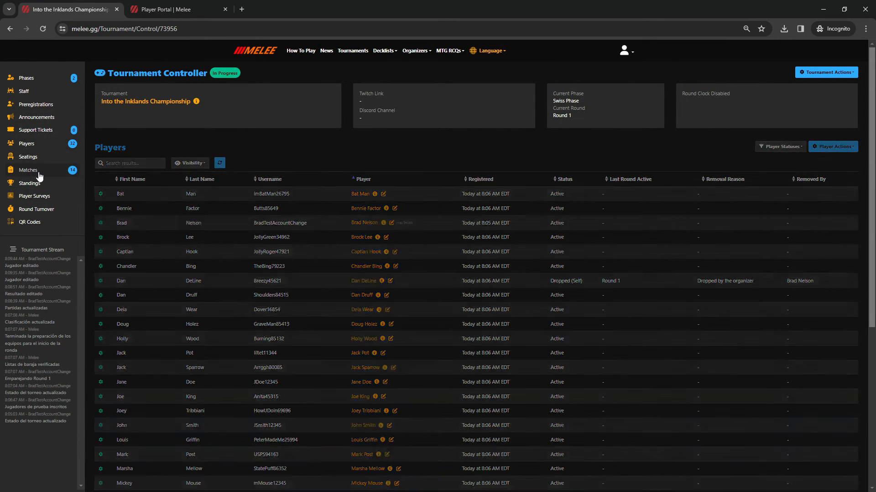
left_click(42, 184)
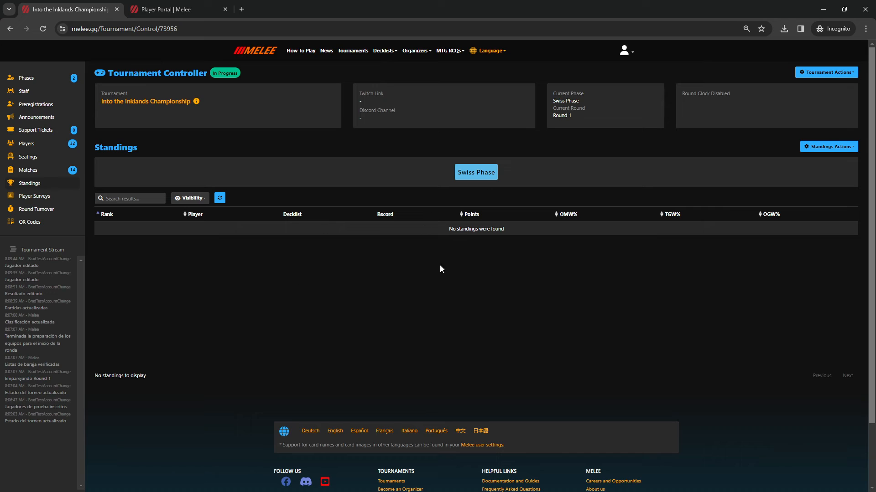